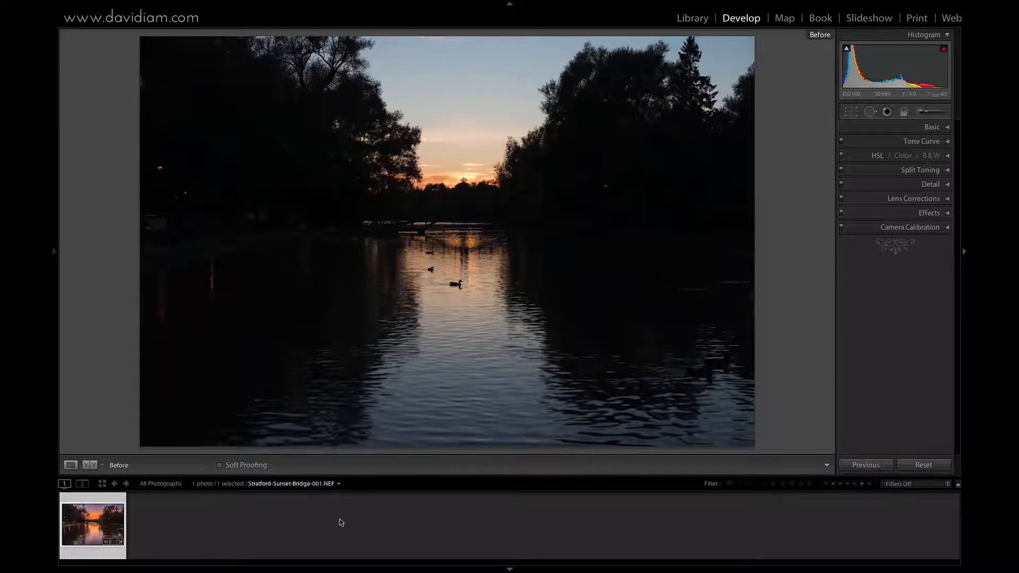
- Set Highlights to -100 and Shadows to +100 in the photo's basic tone adjustments
key(backslash)
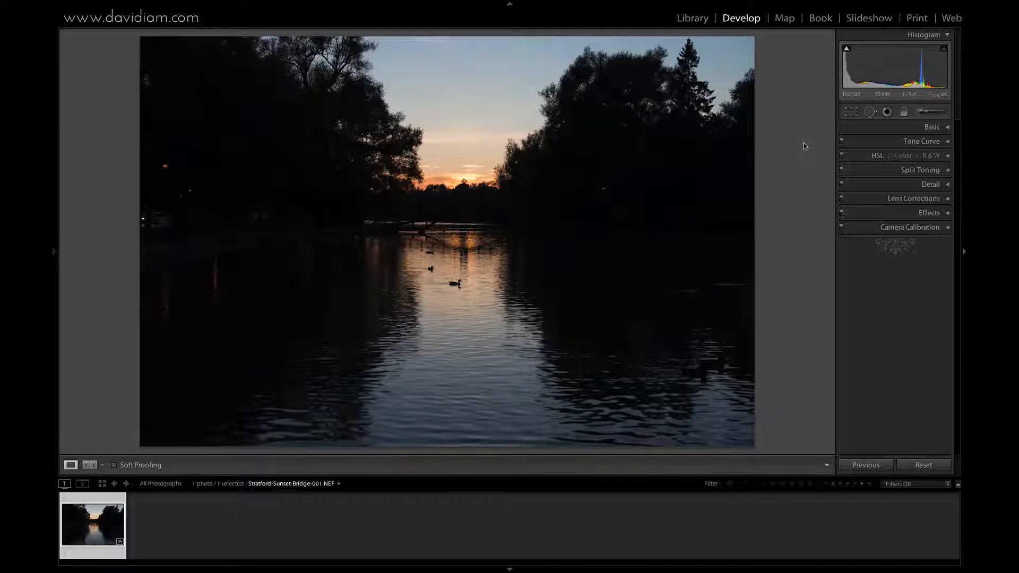
click(946, 128)
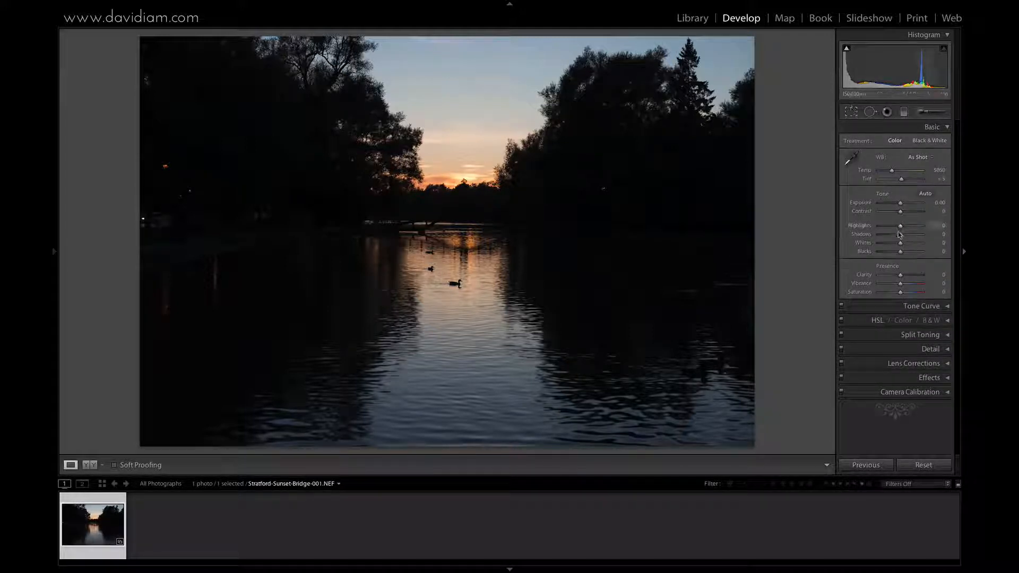
drag(900, 235, 841, 230)
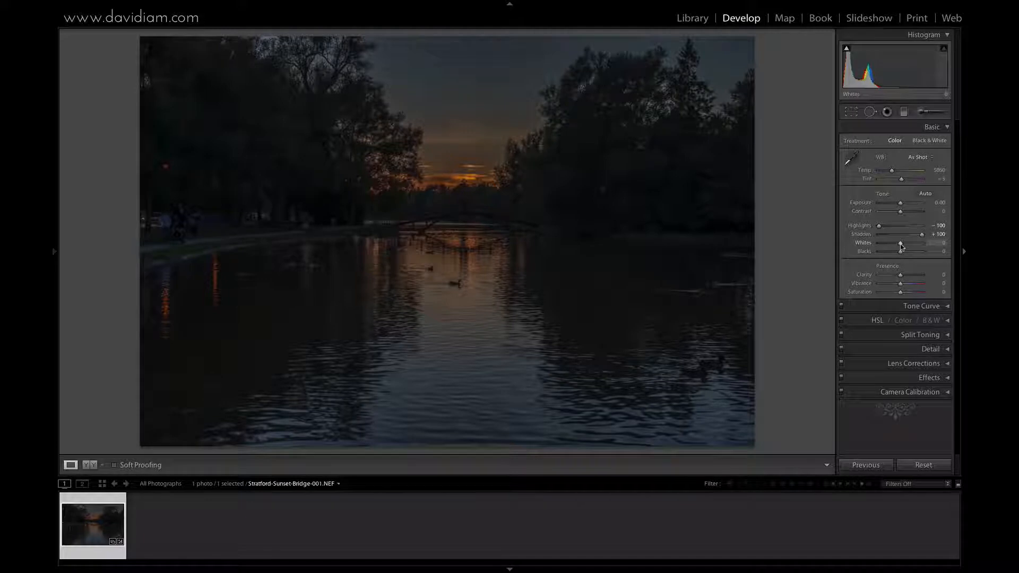
- Raise the photo's Whites to +53, using the clipping preview to judge the limit
drag(901, 243, 906, 243)
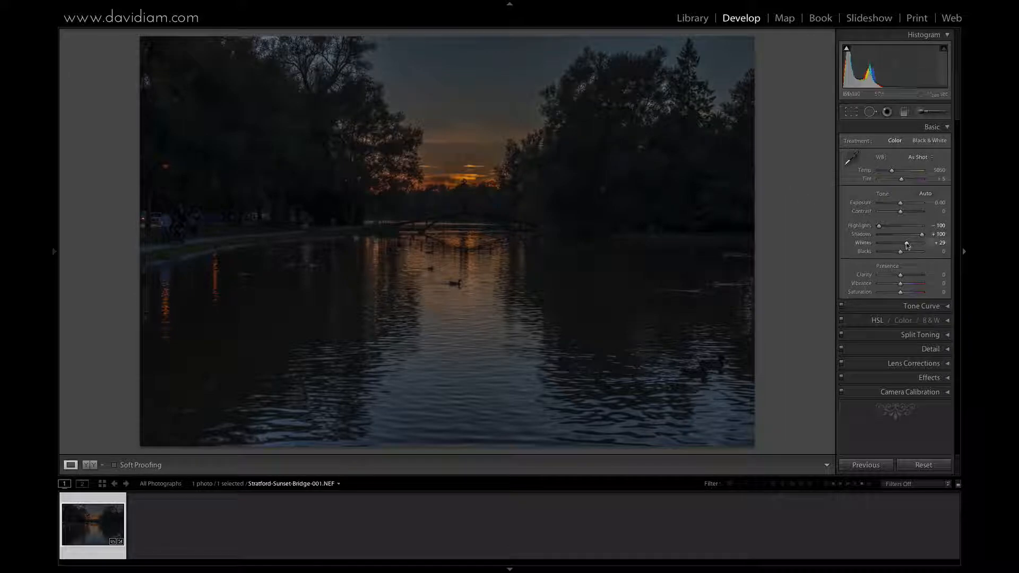
mouse_move(906, 244)
mouse_down()
mouse_move(897, 246)
mouse_move(913, 247)
mouse_up()
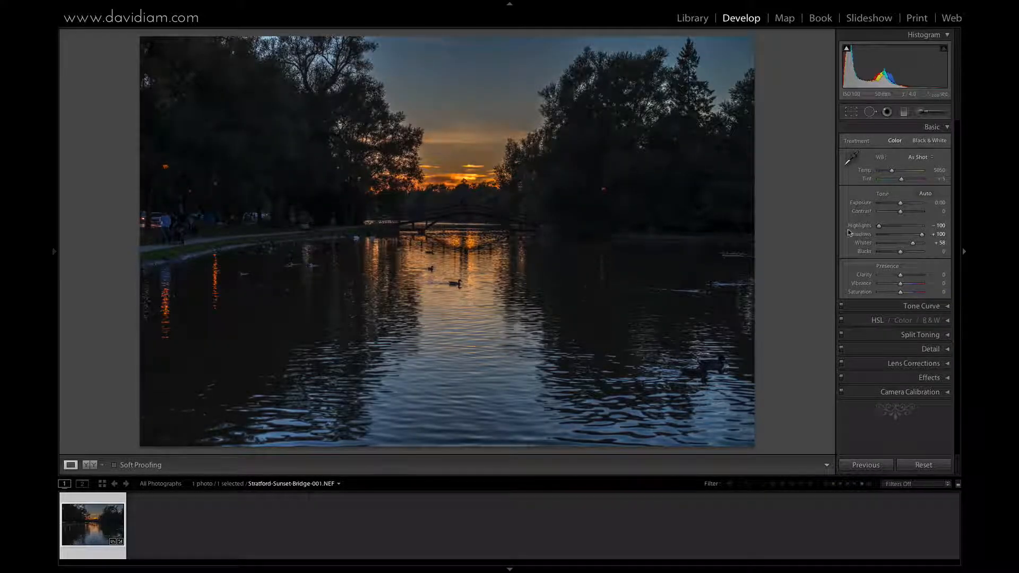
key(alt)
mouse_move(912, 243)
mouse_down()
mouse_move(900, 244)
mouse_move(912, 247)
mouse_up()
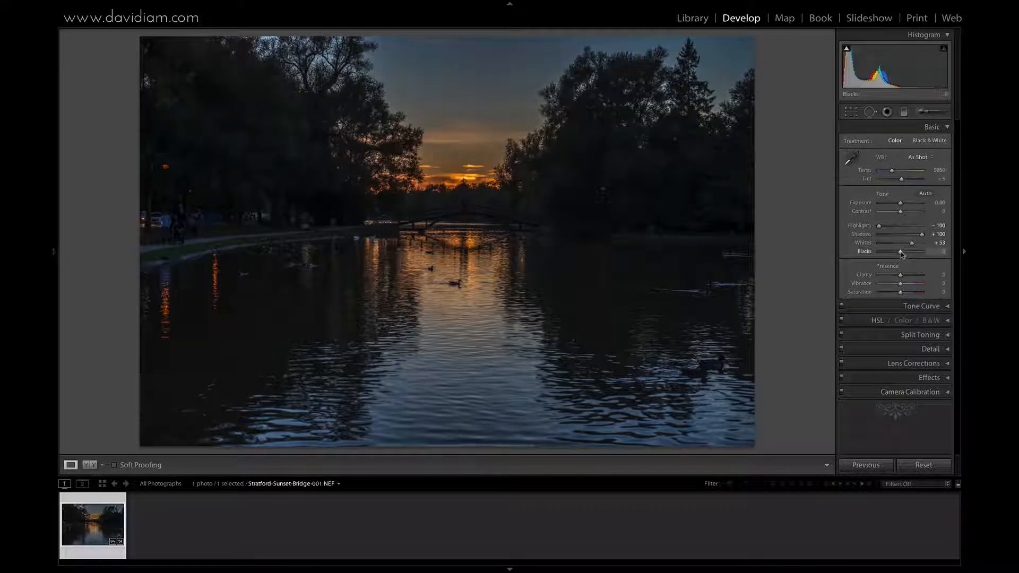
- Set Blacks to -11 using the clipping preview and raise Exposure to +1.00
drag(900, 253, 899, 255)
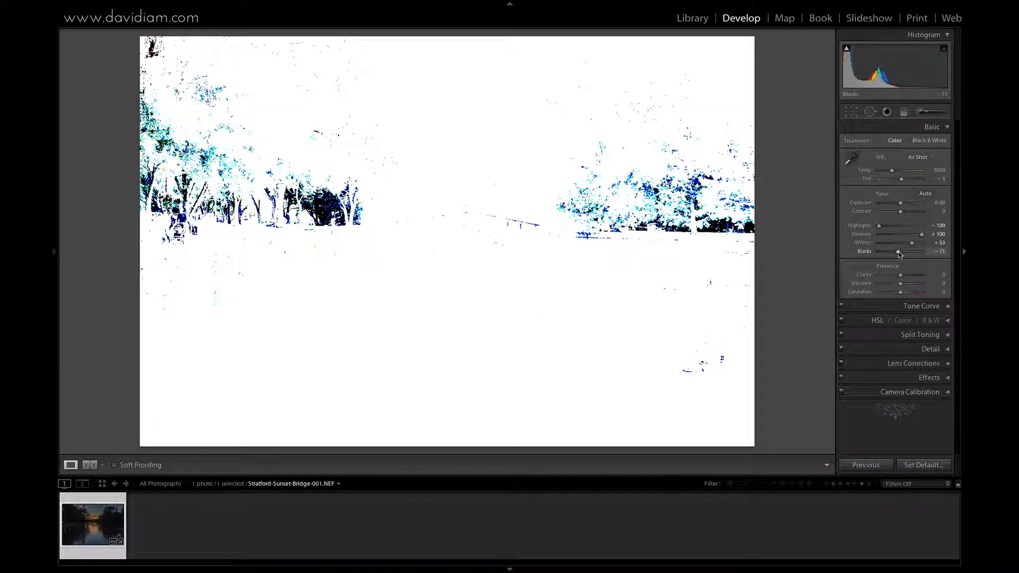
drag(899, 254, 898, 255)
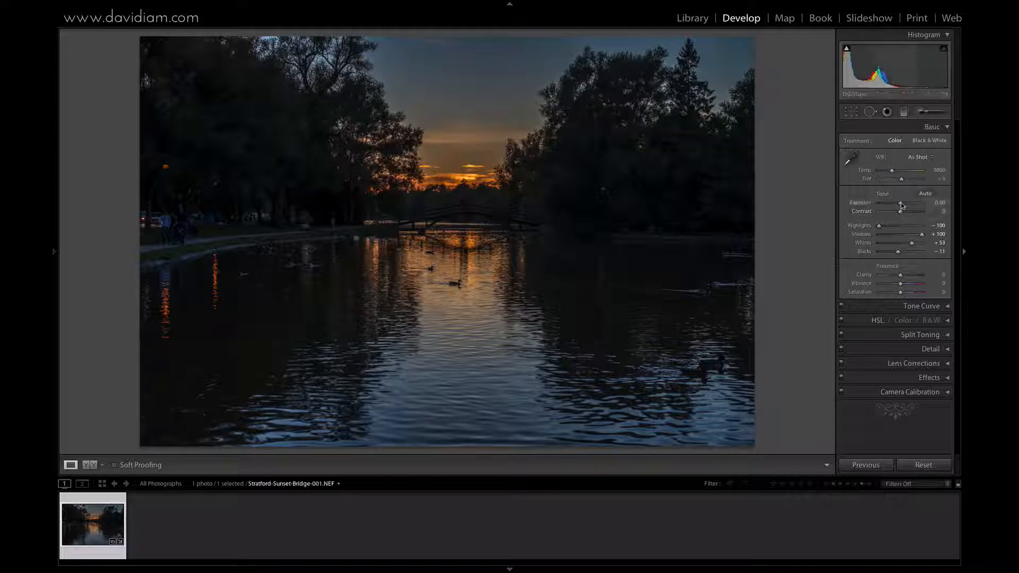
drag(901, 205, 905, 209)
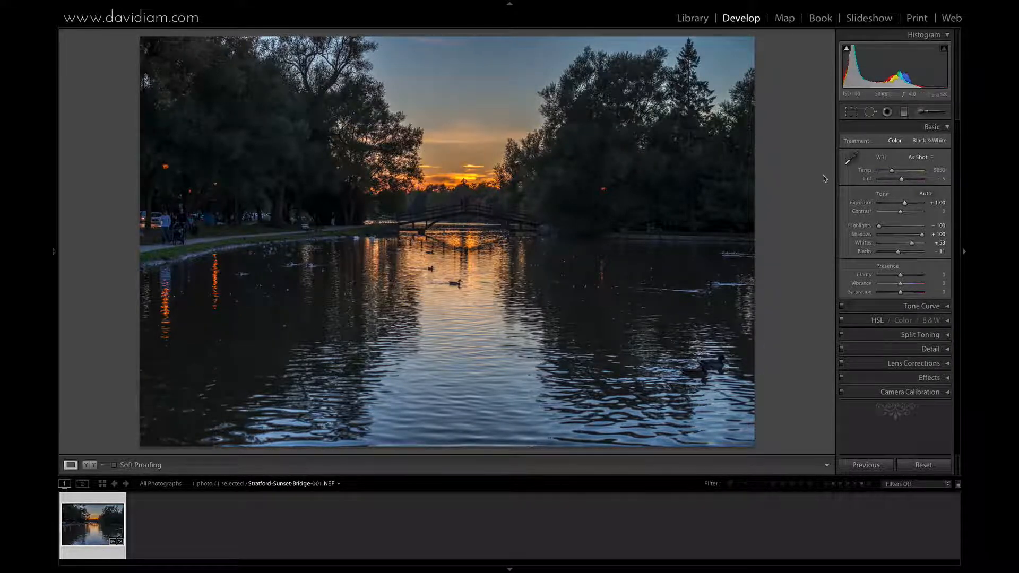
- Apply the Shade white balance preset and raise the Tint to +50
click(923, 159)
click(923, 161)
click(917, 158)
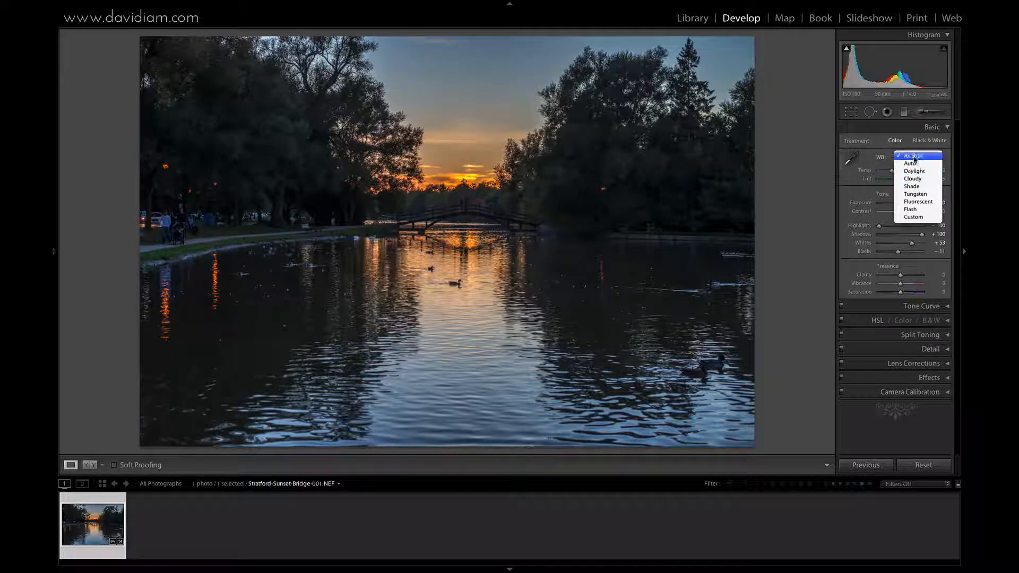
key(Escape)
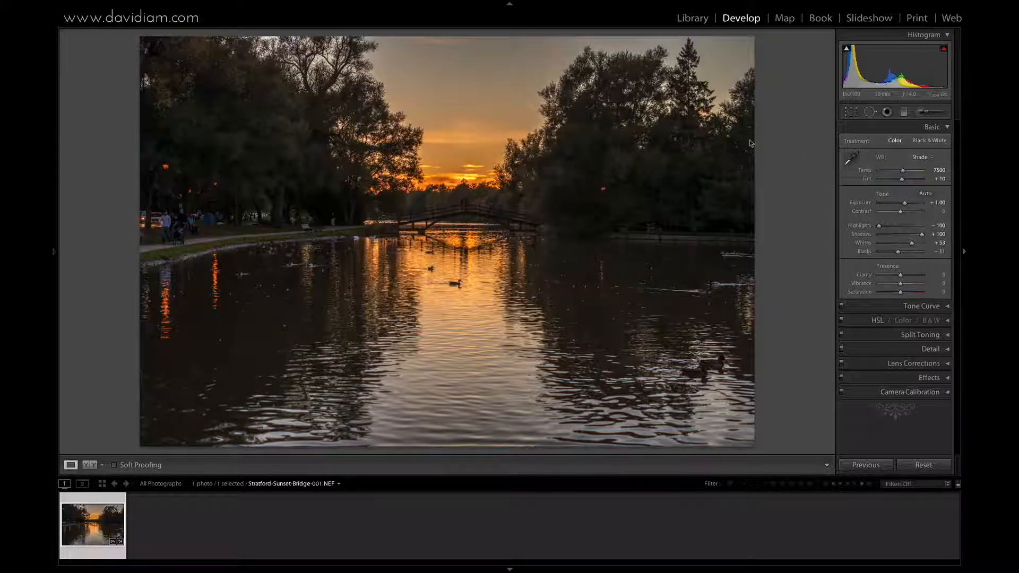
drag(902, 179, 906, 179)
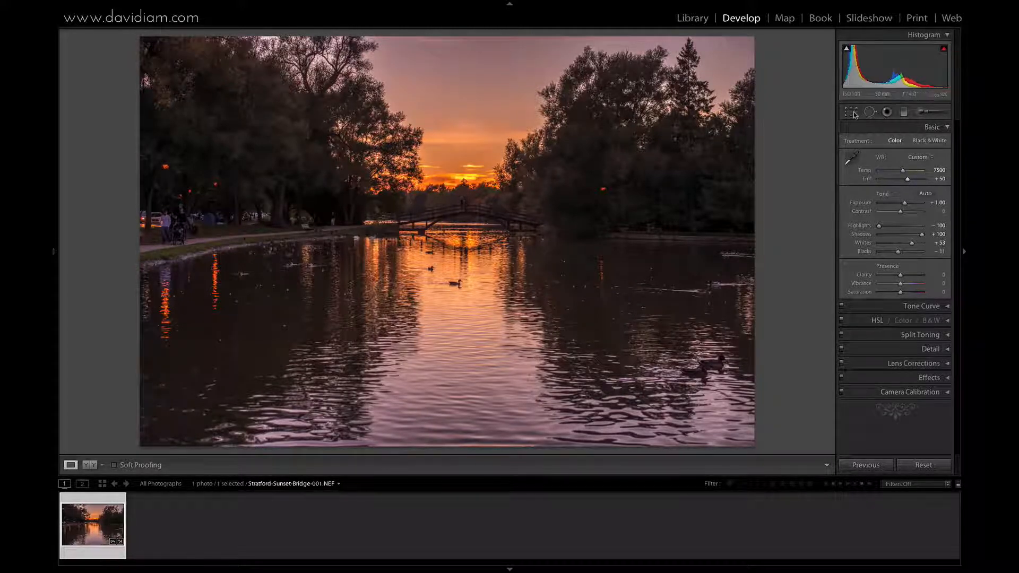
- Straighten the photo's horizon with a slight crop rotation of about -0.59 degrees
click(851, 112)
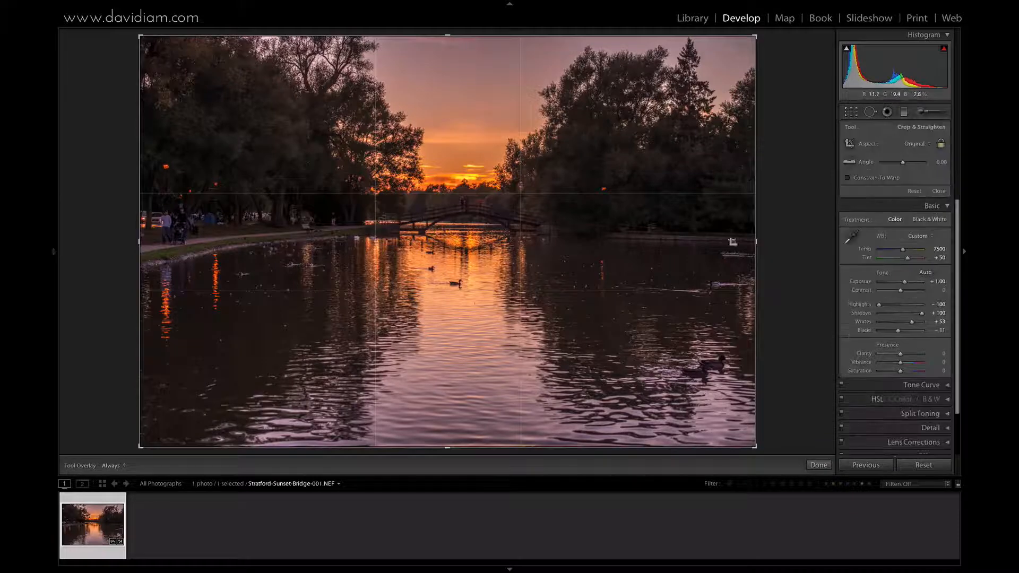
drag(789, 253, 785, 246)
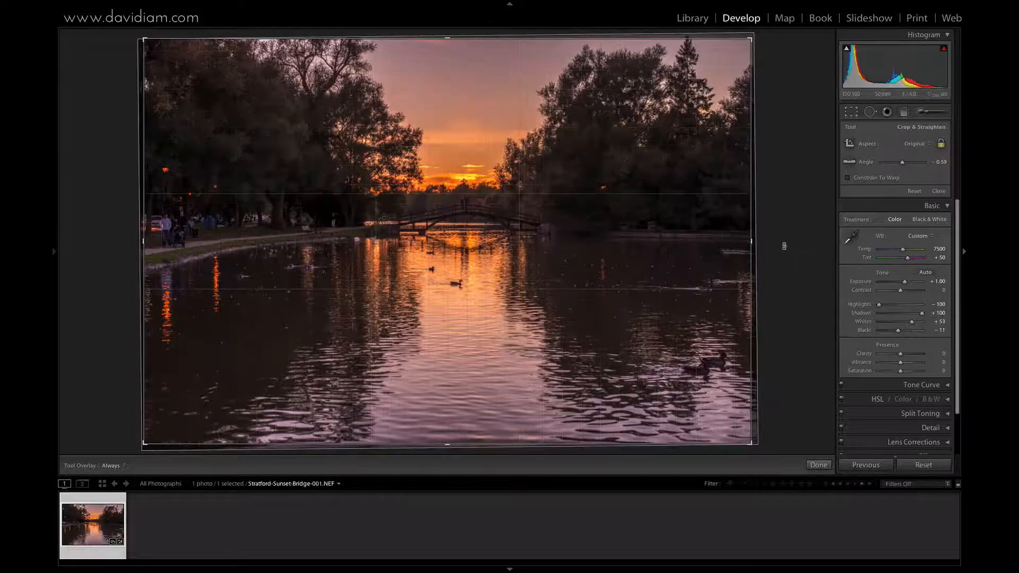
click(849, 113)
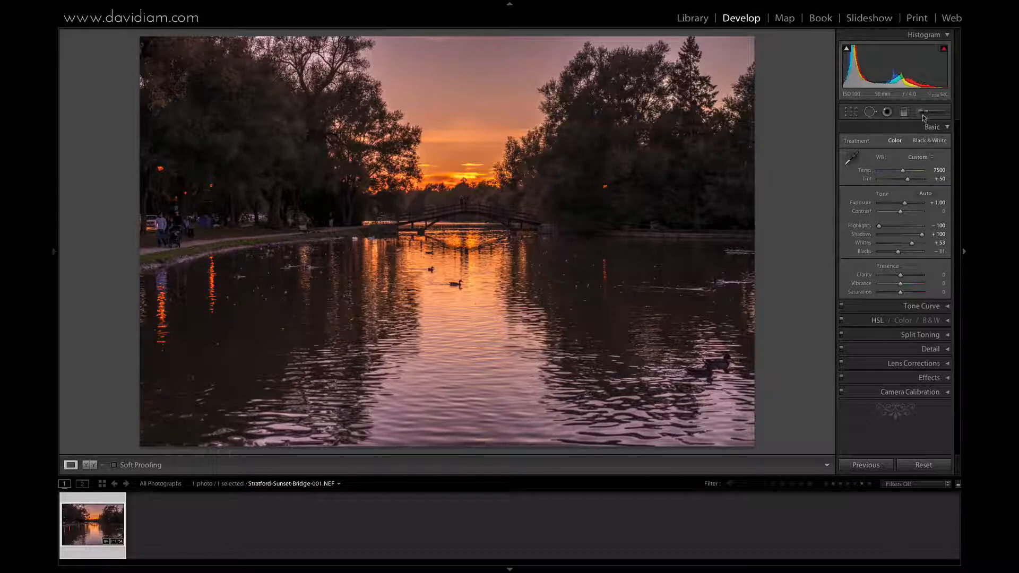
- Set up the Adjustment Brush with its effects reset, Temp at -39, size 15 and flow 48
click(921, 112)
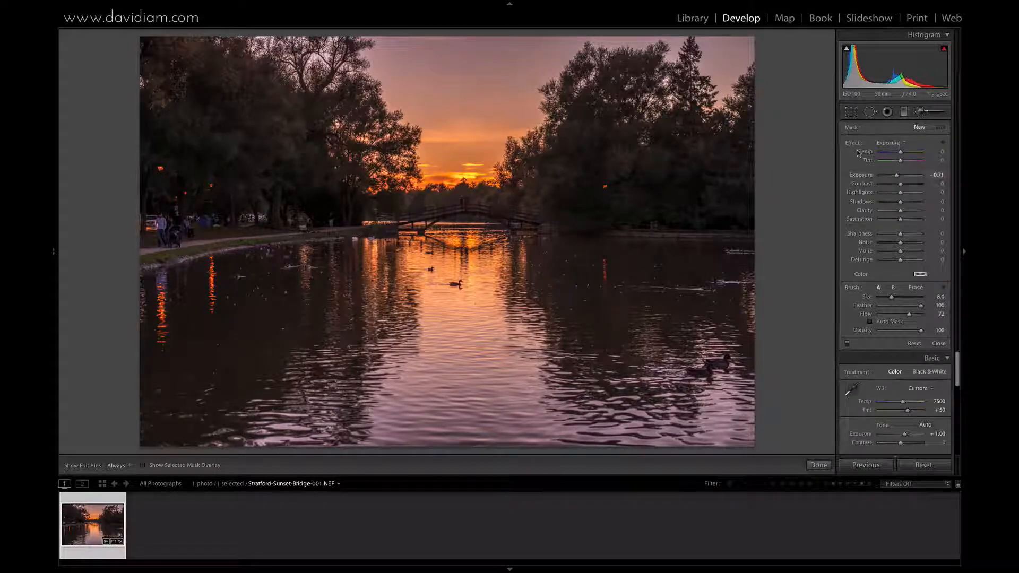
key(alt)
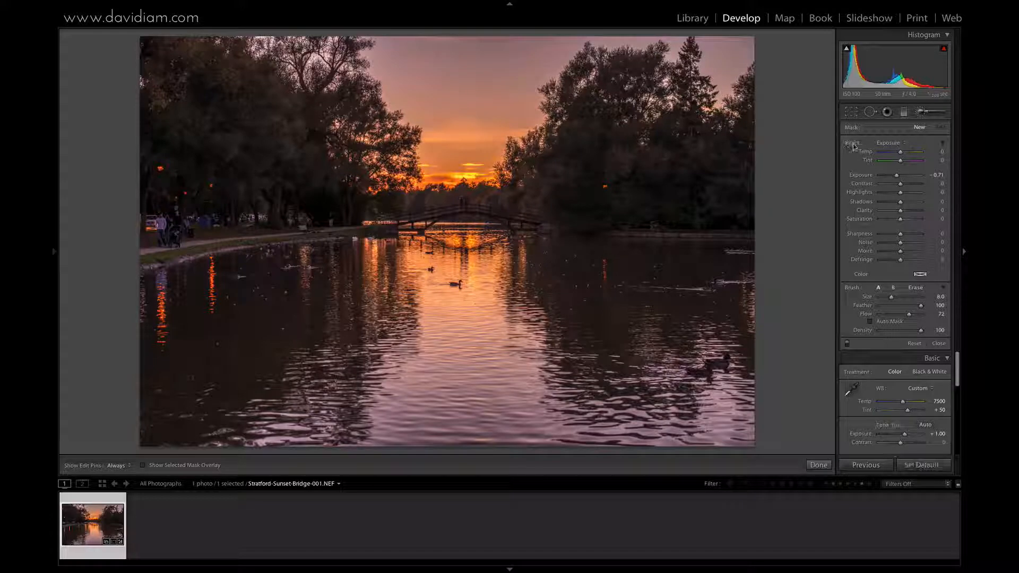
alt+click(851, 144)
mouse_move(899, 176)
mouse_down()
mouse_move(889, 182)
mouse_move(892, 154)
mouse_up()
double_click(889, 176)
scroll(739, 52, up, 4)
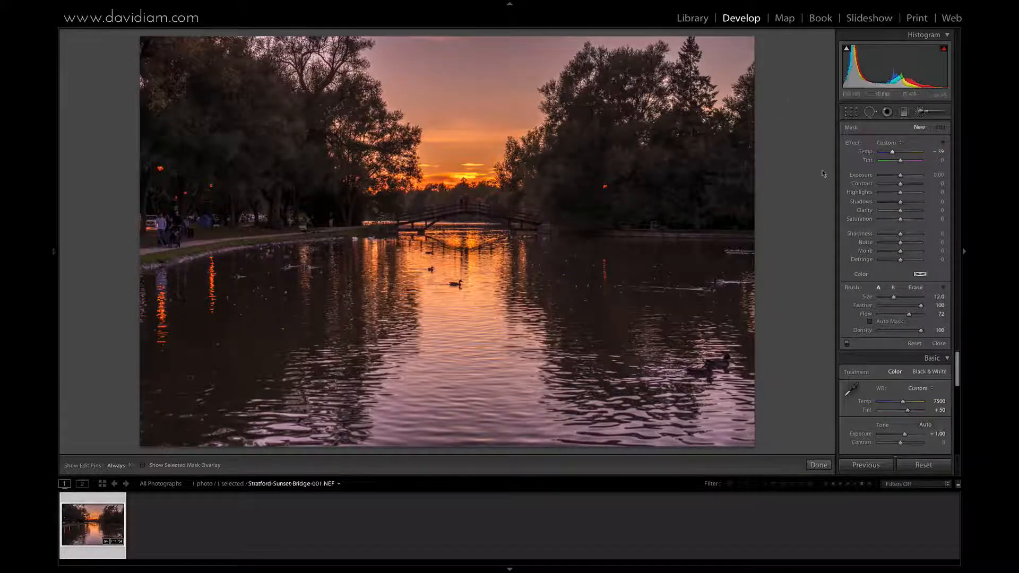
drag(900, 316, 899, 316)
scroll(761, 113, up, 3)
- Paint the cooling adjustment across the upper sky and treetops with the edit pin hidden
click(740, 54)
key(h)
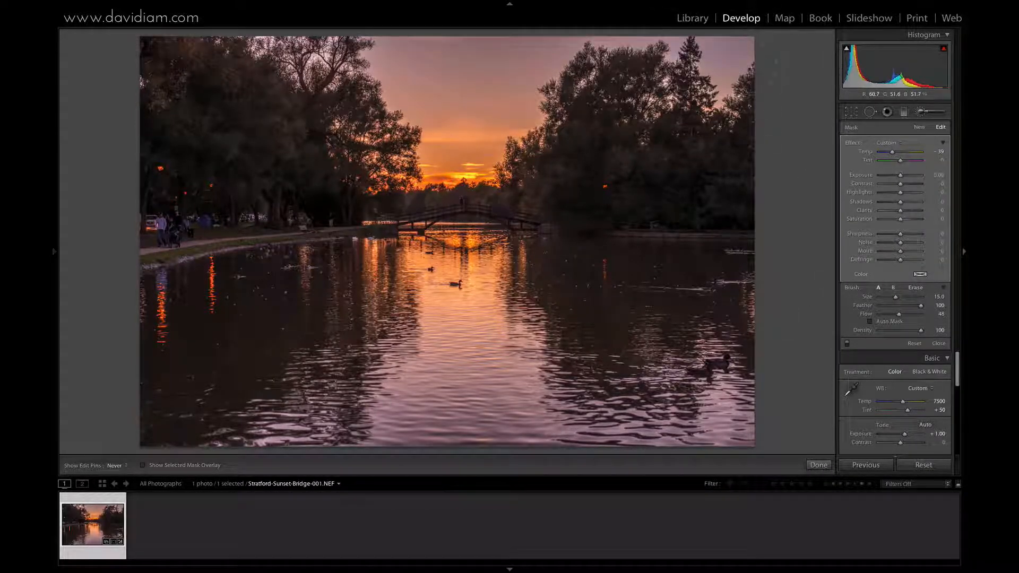
mouse_move(610, 67)
mouse_down()
mouse_move(456, 79)
mouse_move(278, 63)
mouse_move(459, 57)
mouse_up()
key(h)
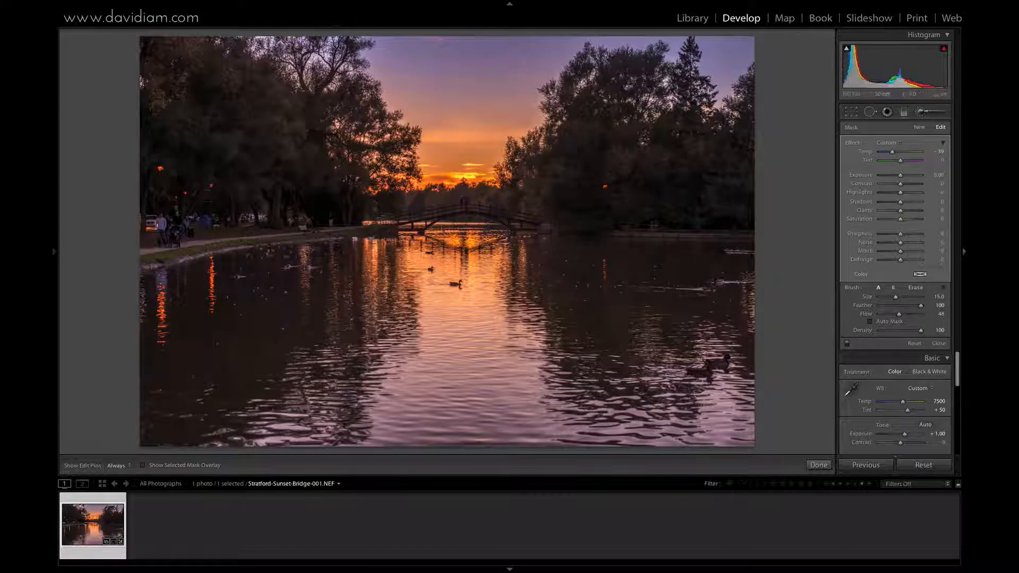
- Set the sky mask's Temp to -22 and show its red mask overlay
key(h)
drag(893, 153, 893, 153)
click(144, 465)
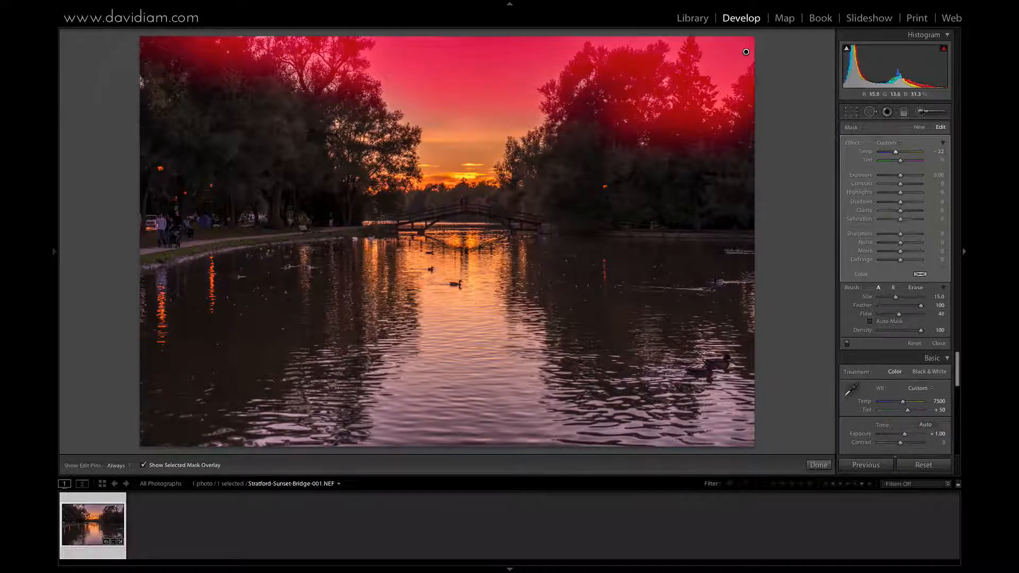
- Reopen the Adjustment Brush, reselect the sky mask's pin and check the edit pin display options, keeping Always
click(920, 113)
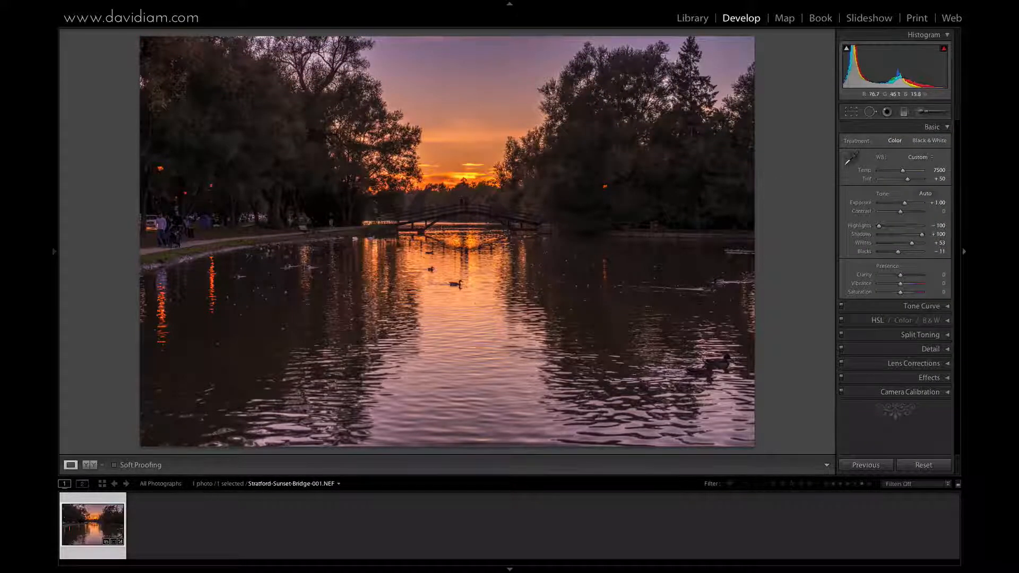
click(920, 111)
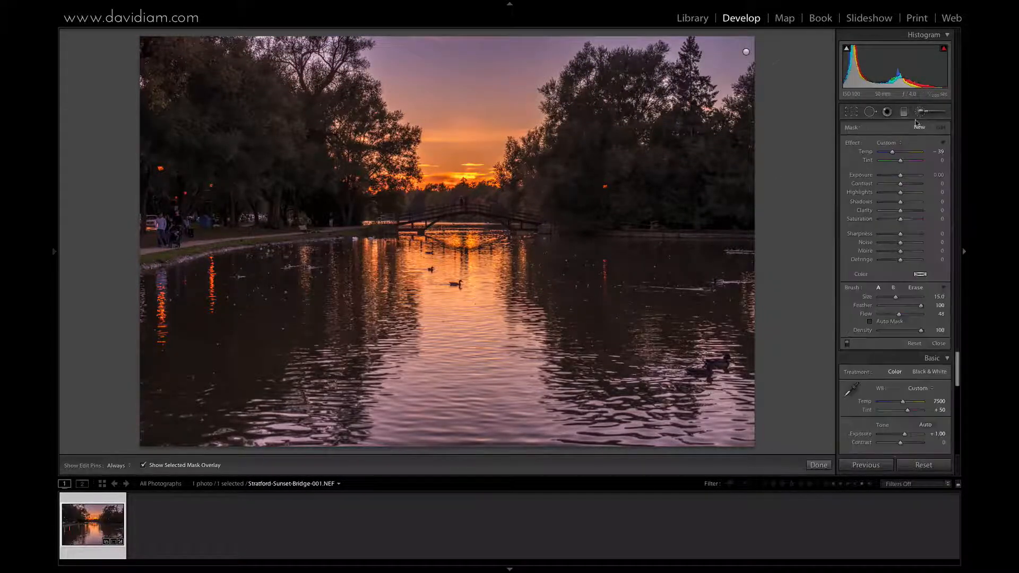
click(745, 52)
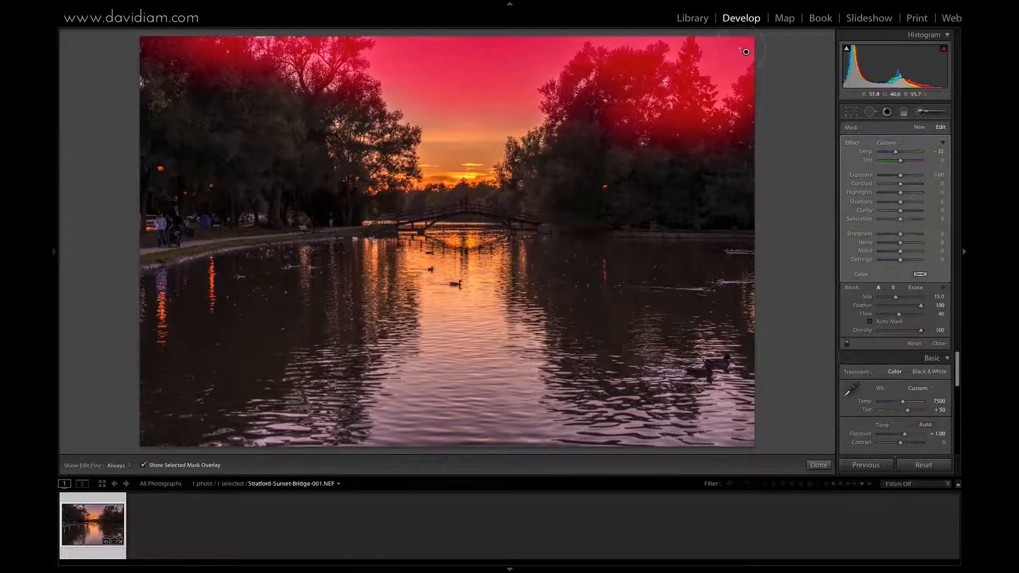
click(117, 466)
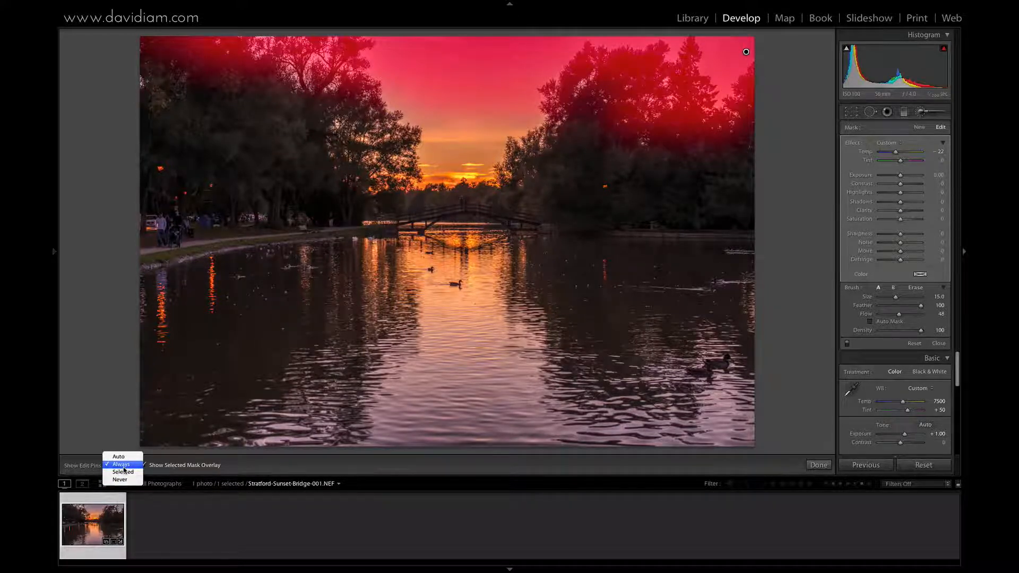
click(122, 465)
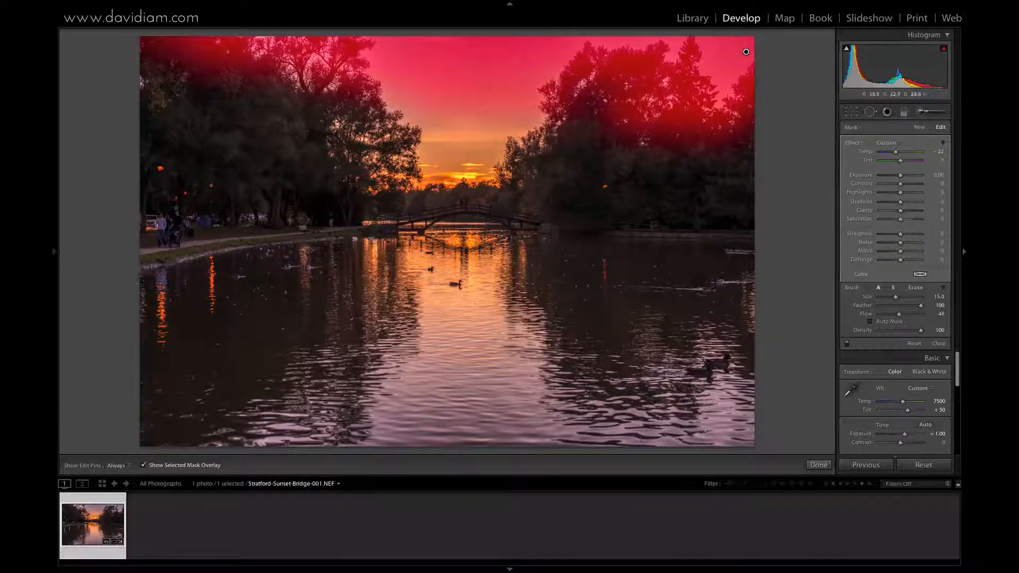
- Turn off the mask overlay and cool the sky mask further by lowering its Temp
key(h)
click(142, 465)
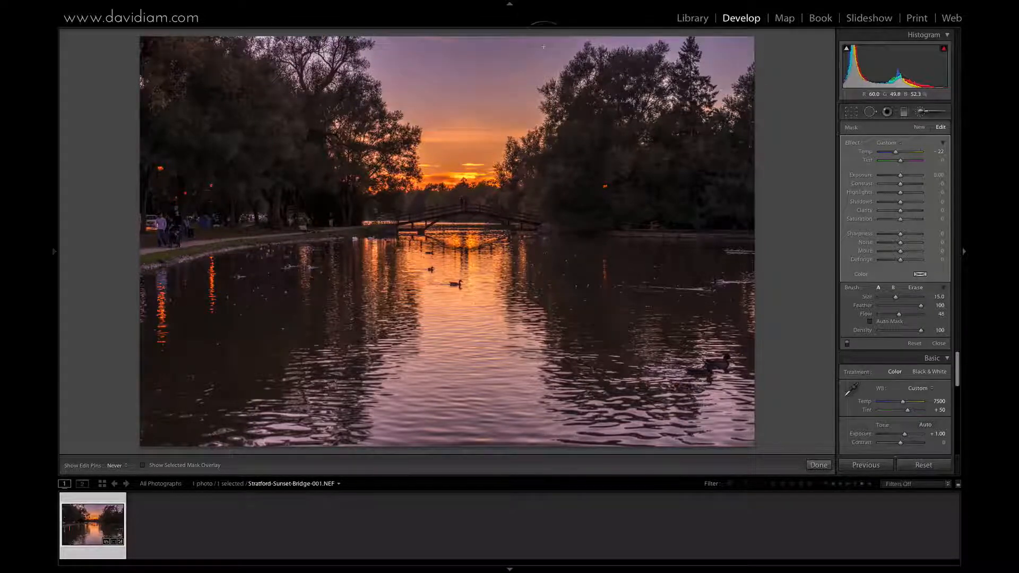
key(h)
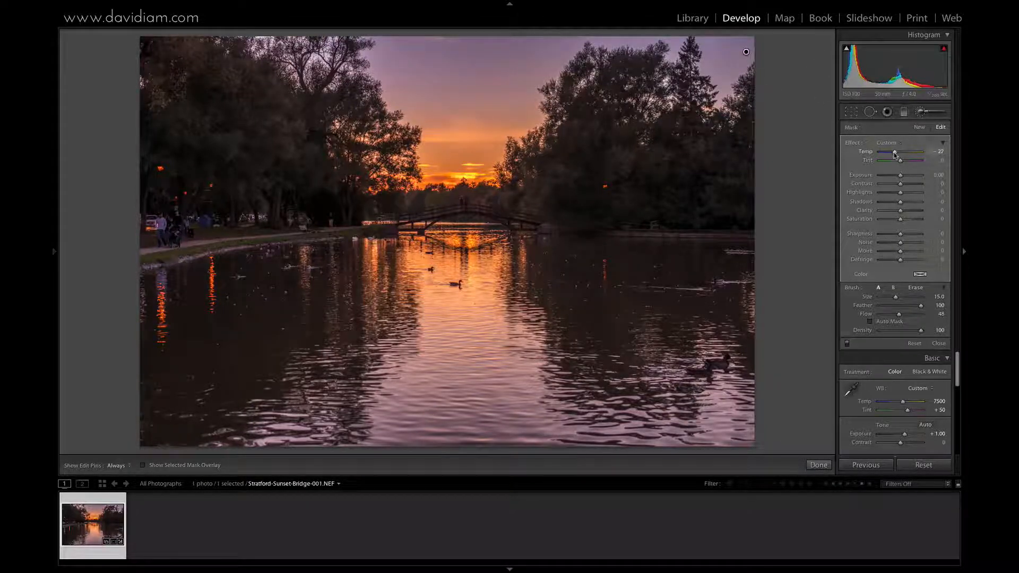
drag(894, 154, 892, 154)
- Paint a new cooling mask over the foreground water and reduce the strength of its Temp effect
click(925, 128)
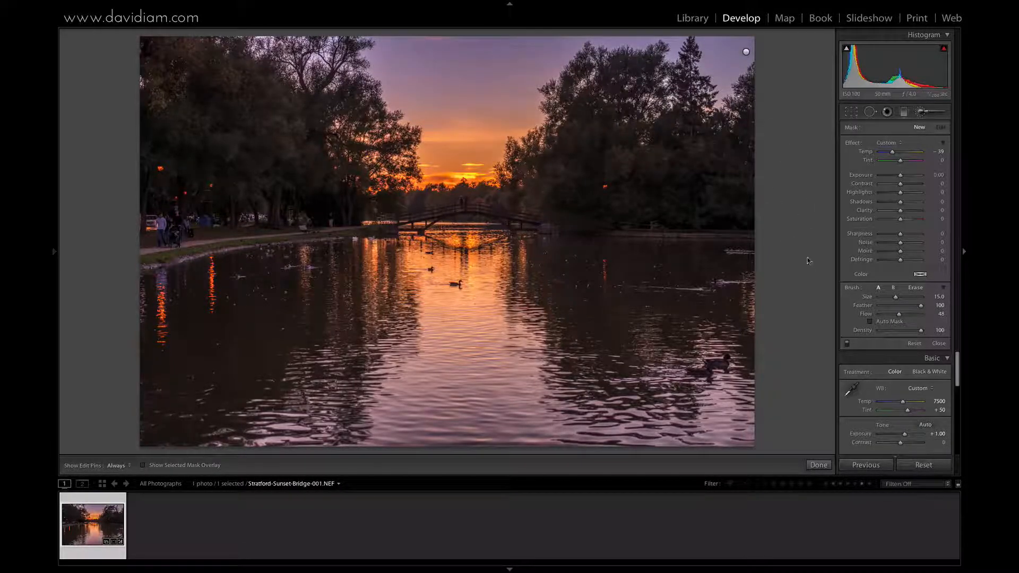
key(h)
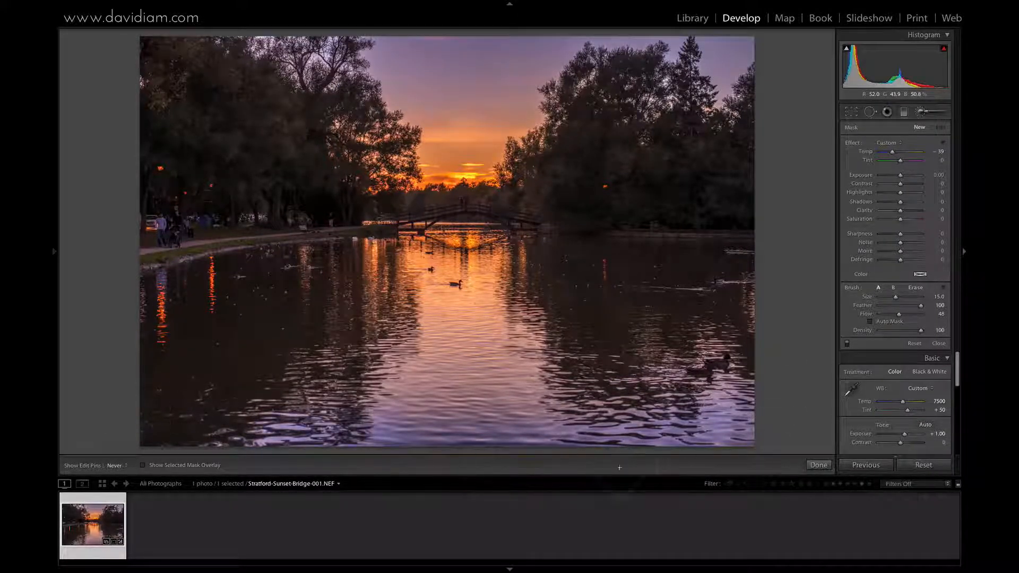
drag(743, 343, 745, 340)
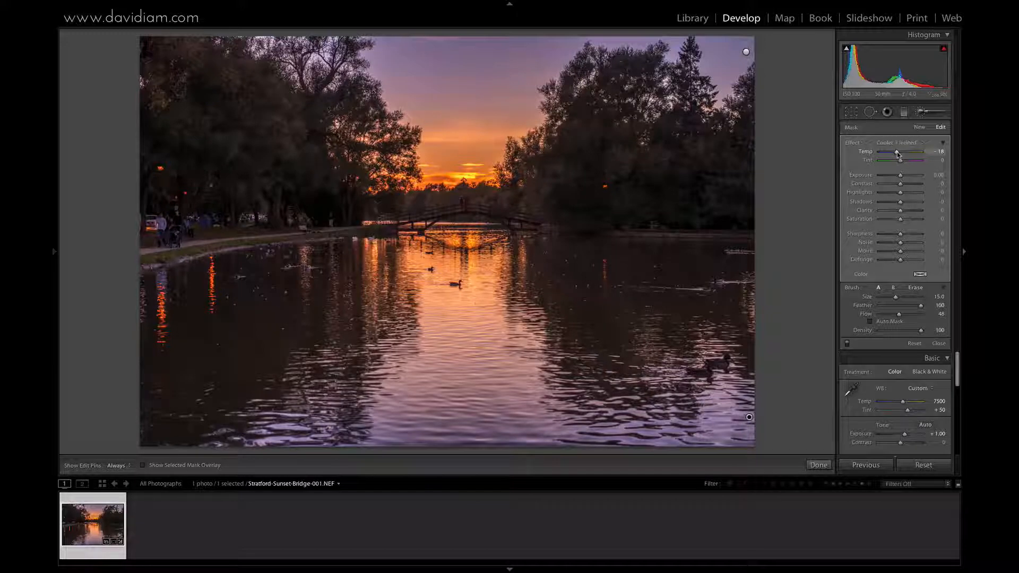
- Start a new brush mask with Temp 22 and Tint 18
click(920, 127)
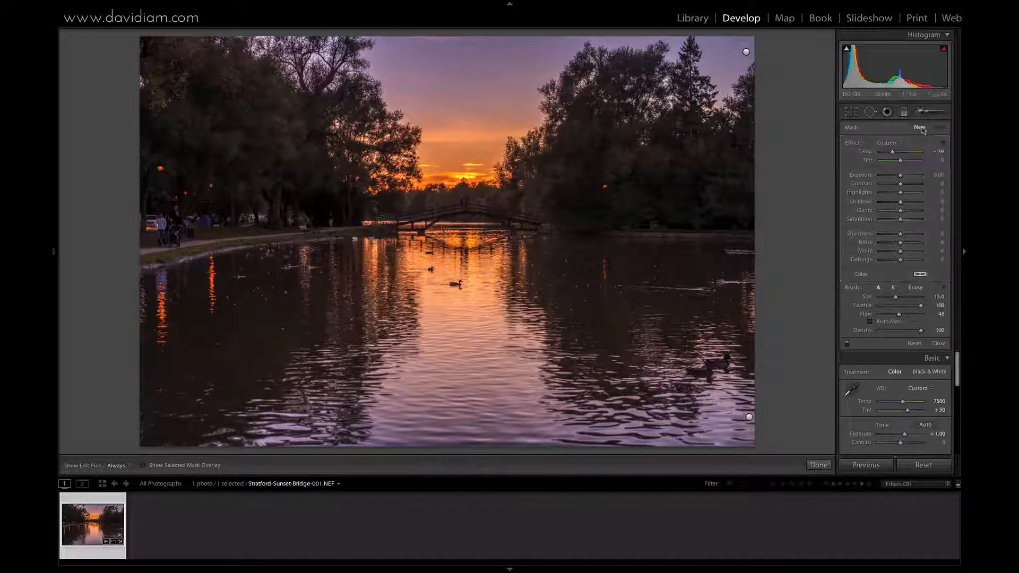
click(904, 152)
drag(900, 160, 903, 160)
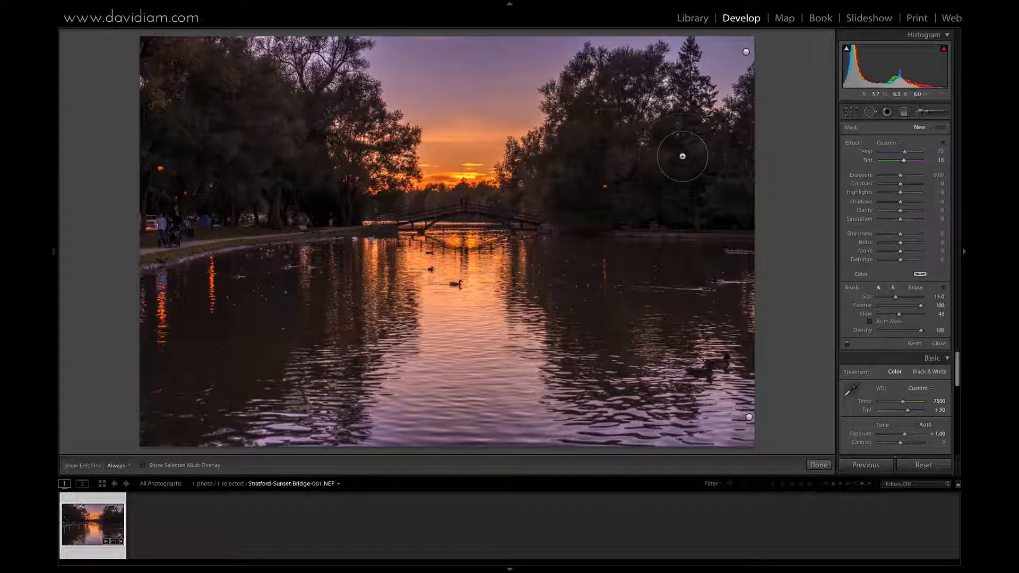
- Try painting the warm mask around the sunset sky beside the right-hand trees, and delete that mask
key(h)
key(h)
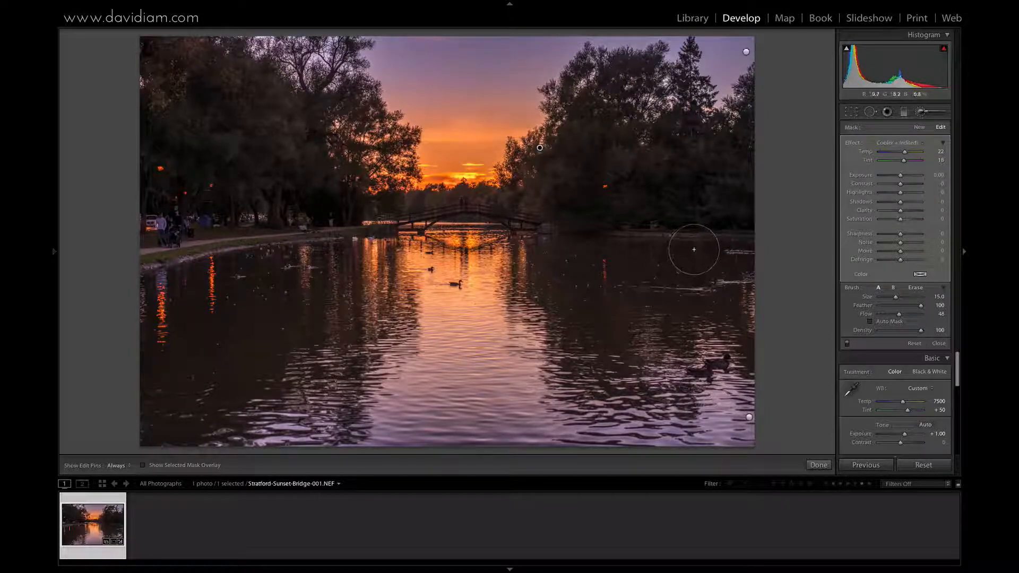
key(Delete)
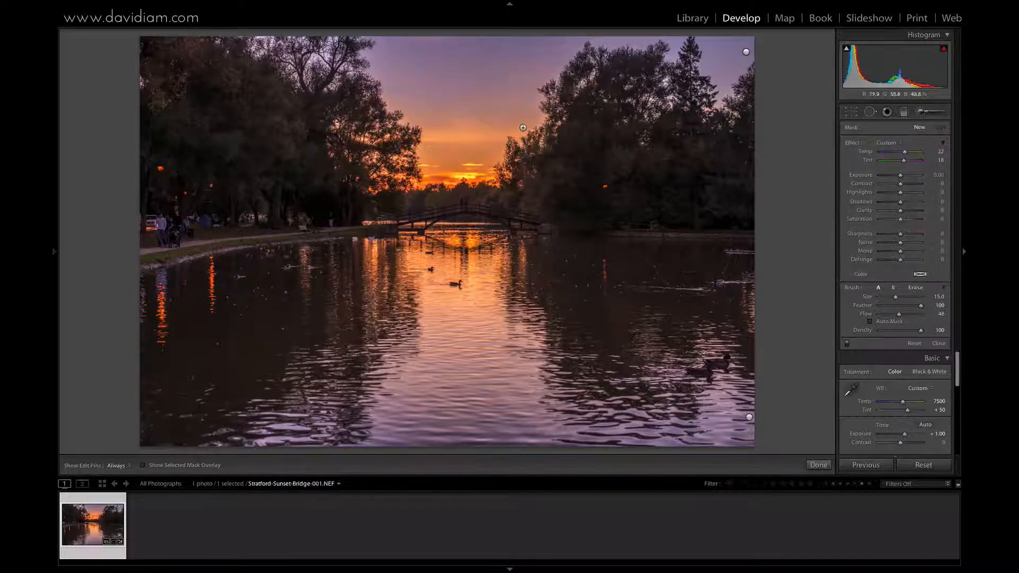
- Paint a warm mask with Temp 22 and Tint 18 around the sunset and nearby trees, and start another new mask
key(h)
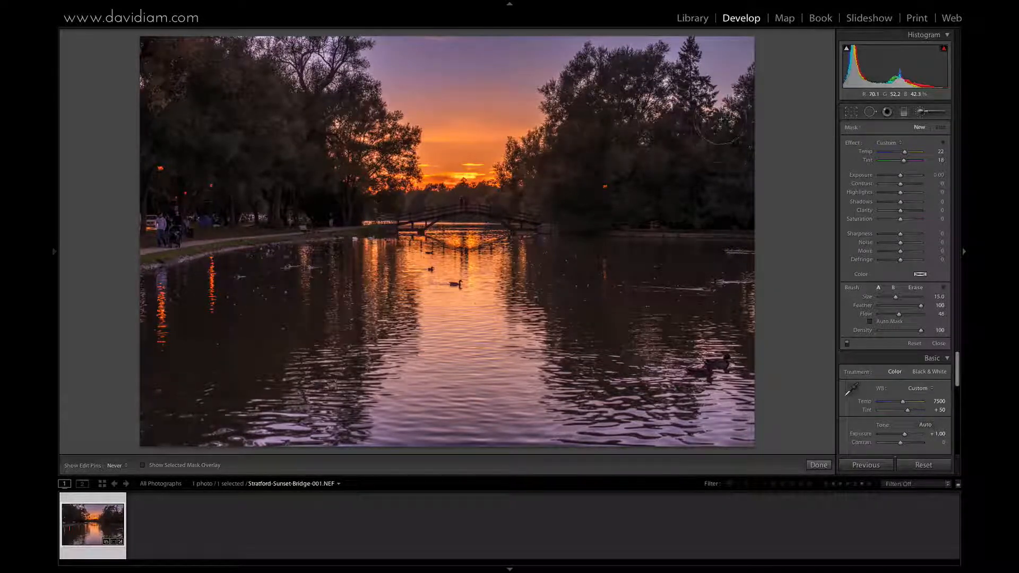
key(h)
drag(145, 87, 168, 96)
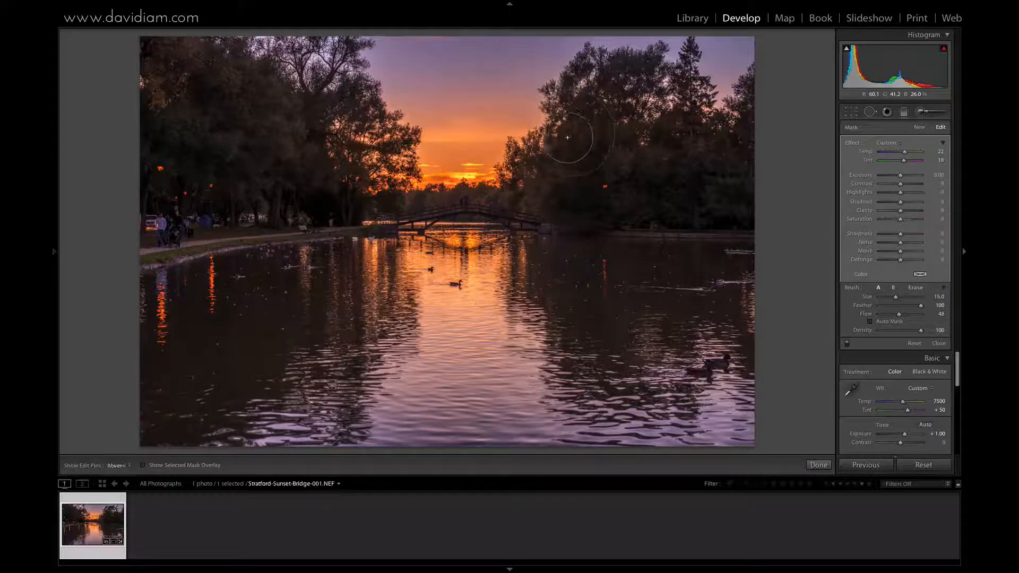
key(h)
click(921, 129)
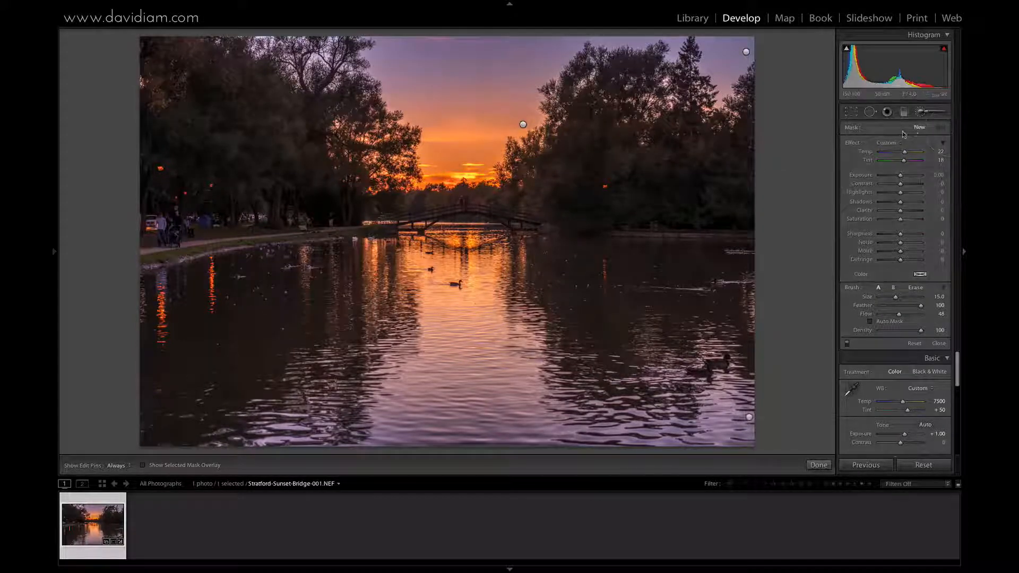
- Paint a second warm mask over the sunset horizon and the trees on both banks, and check its coverage with the overlay
key(h)
drag(602, 129, 620, 115)
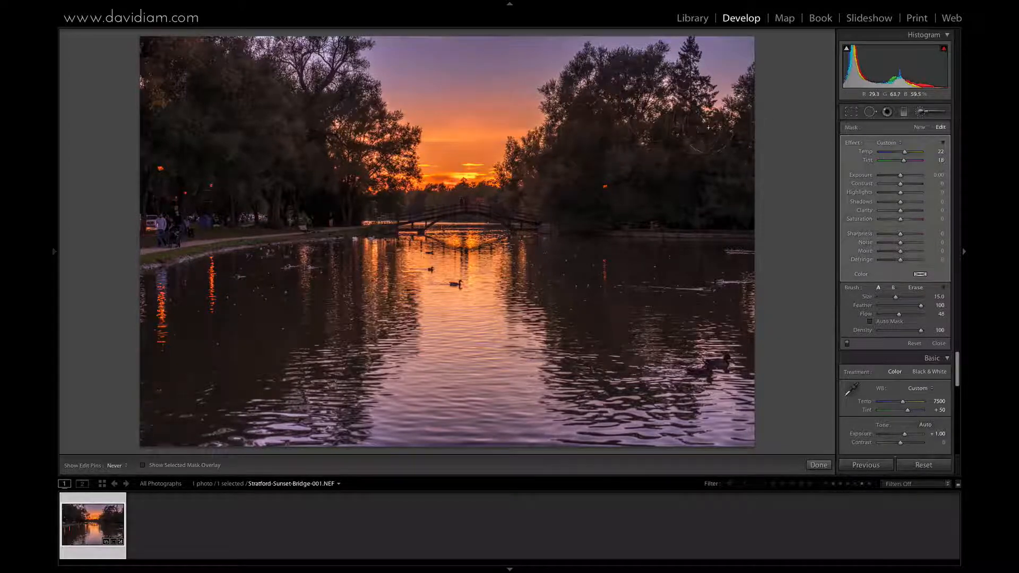
key(h)
key(o)
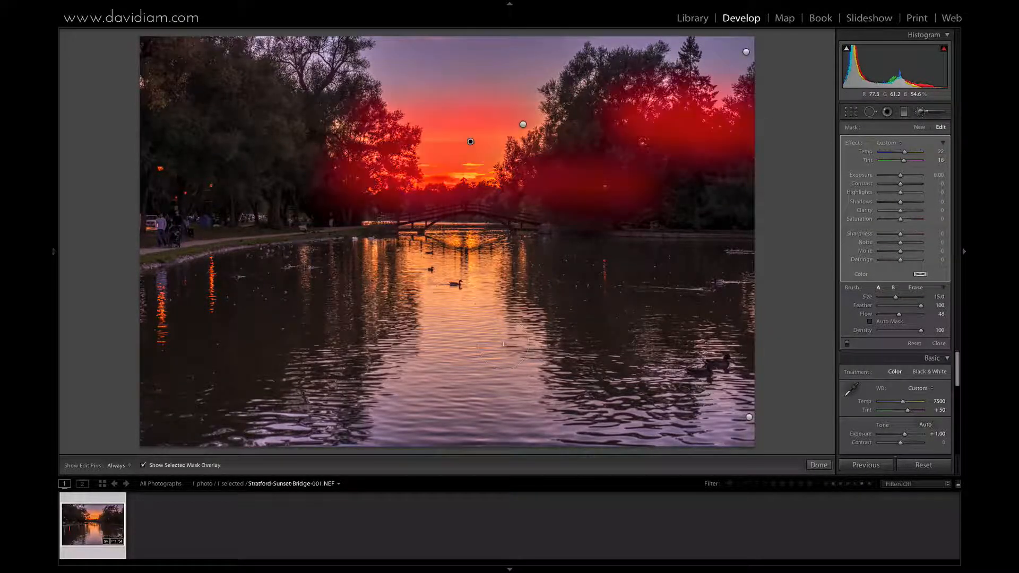
key(o)
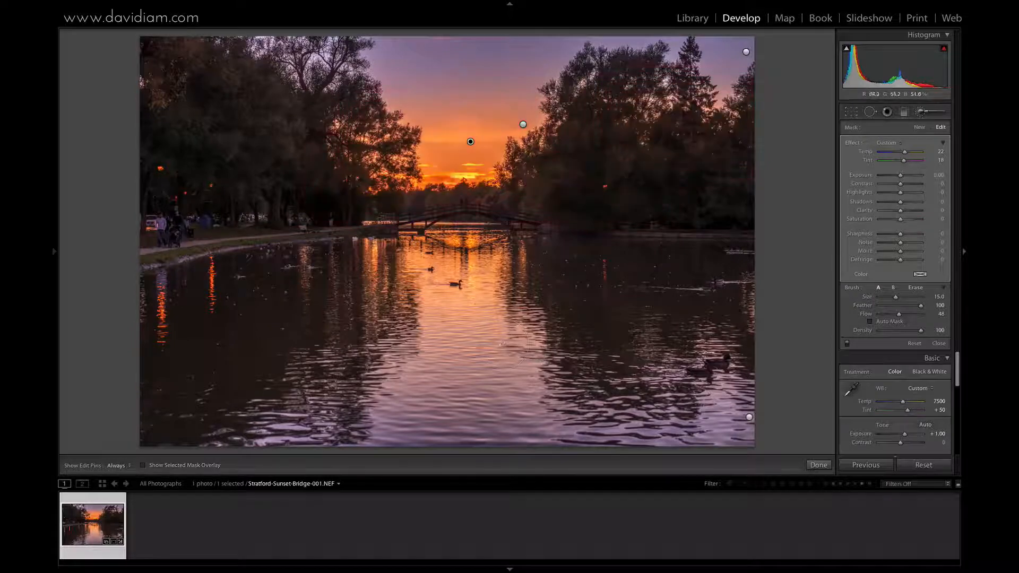
- Compare the edited photo with its original version several times
key(backslash)
key(backslash)
key(backslash)
key(backslash)
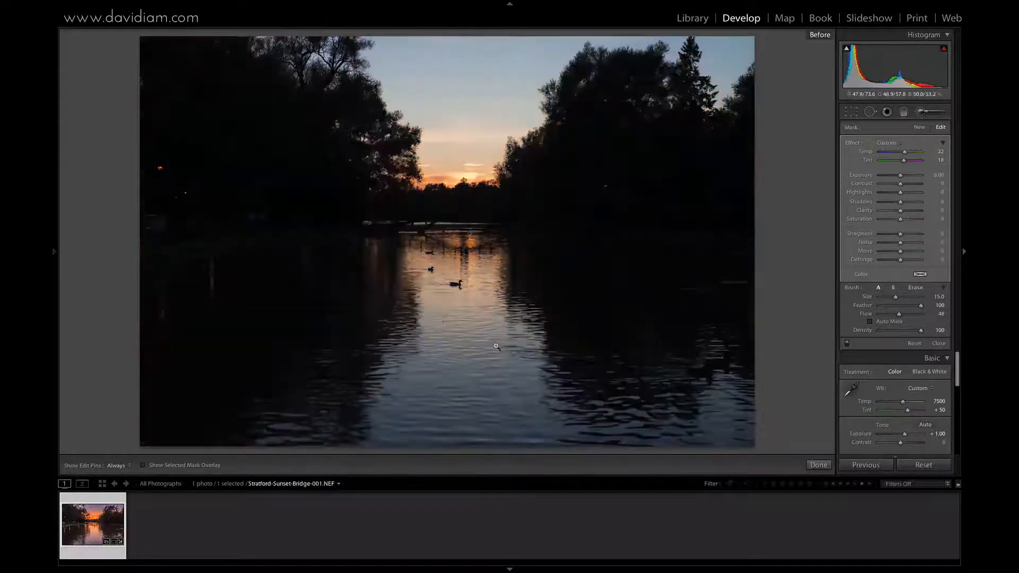
key(backslash)
key(backslash)
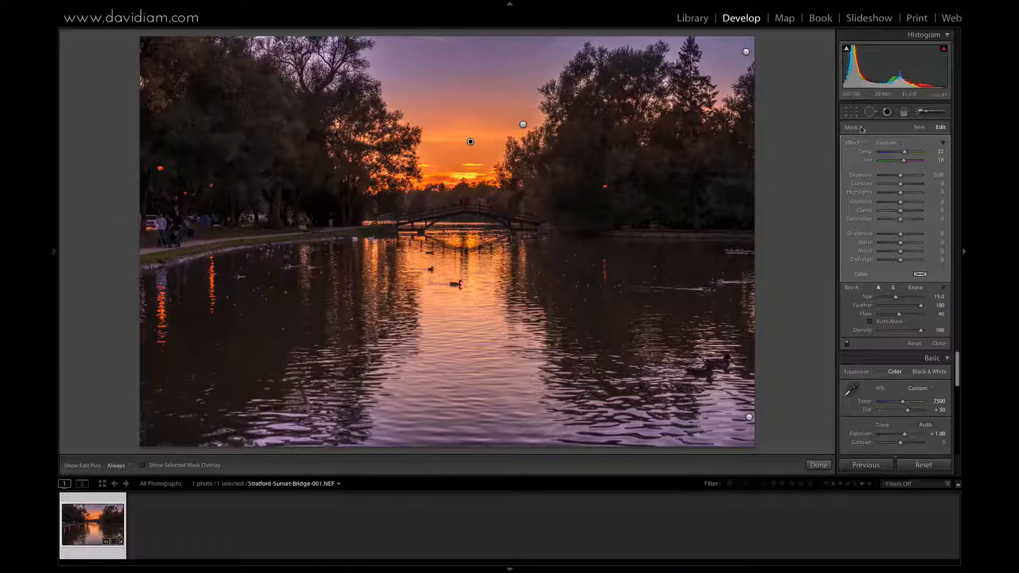
- Start a new brush mask with Temp 22 and Tint -11 while viewing the people on the left bank's path up close
click(924, 115)
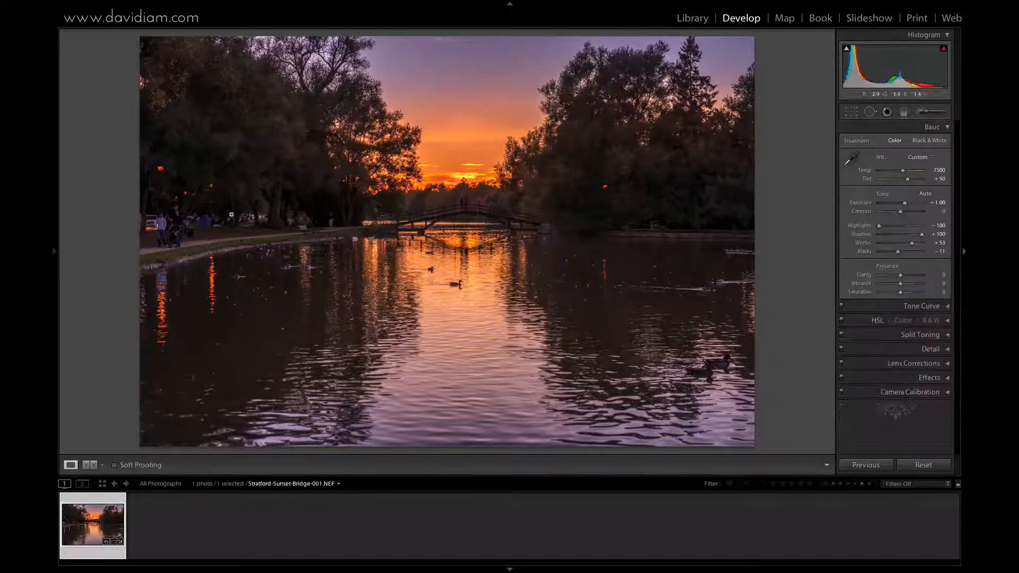
click(163, 222)
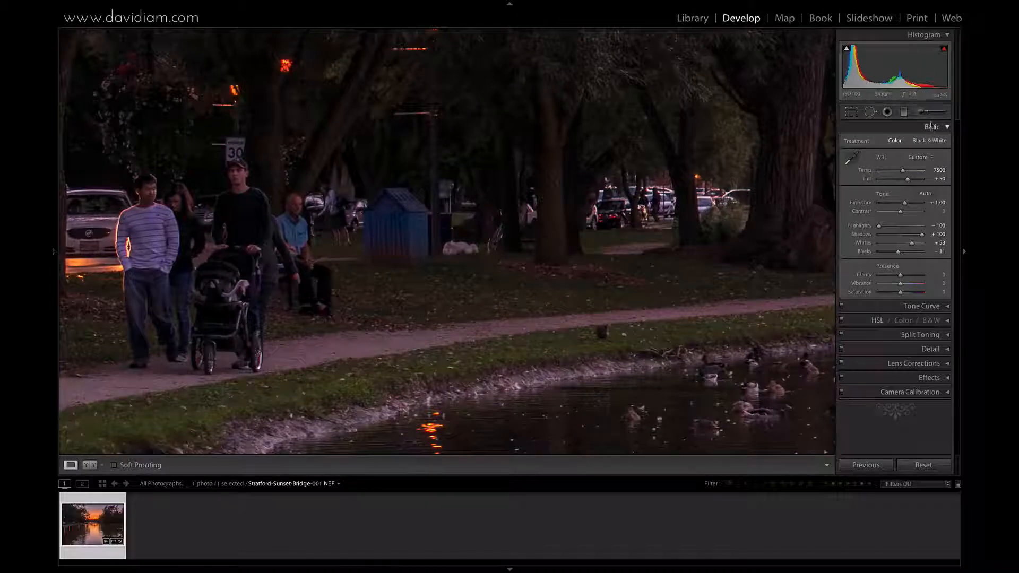
click(924, 112)
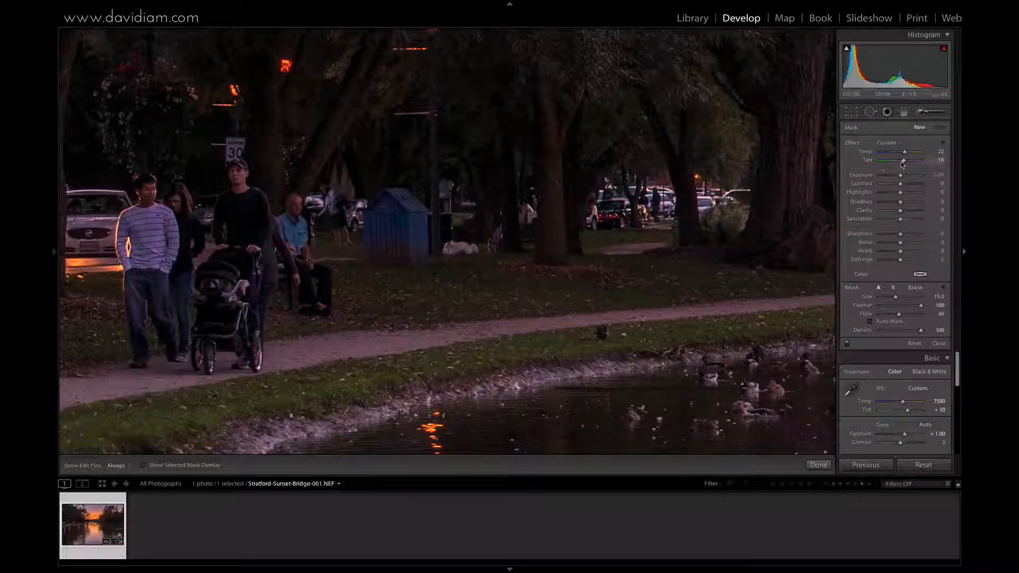
drag(901, 162, 898, 162)
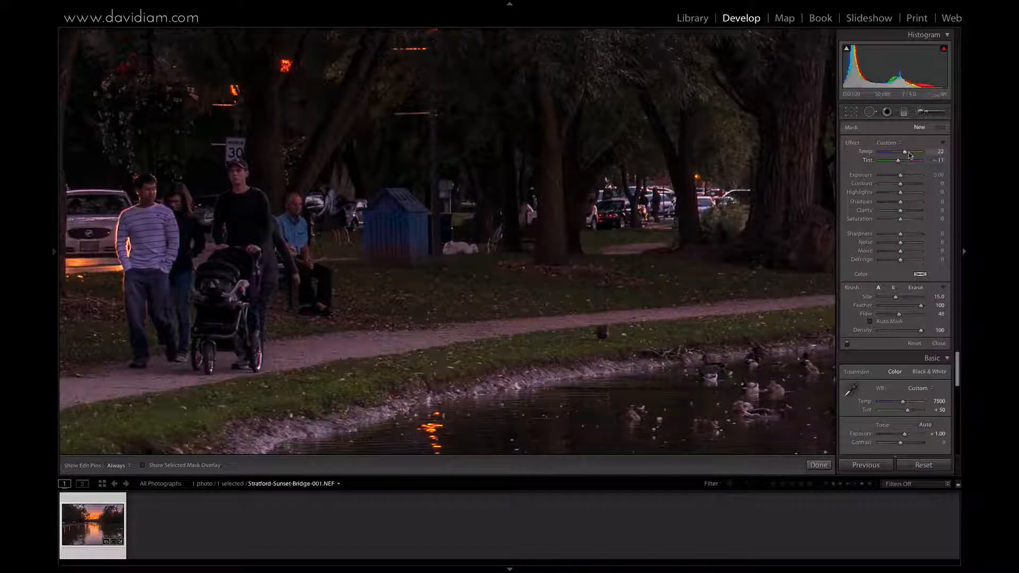
- Paint the new warm mask over the people and park area, raise the brush Flow to 100, and return to the full photo
key(h)
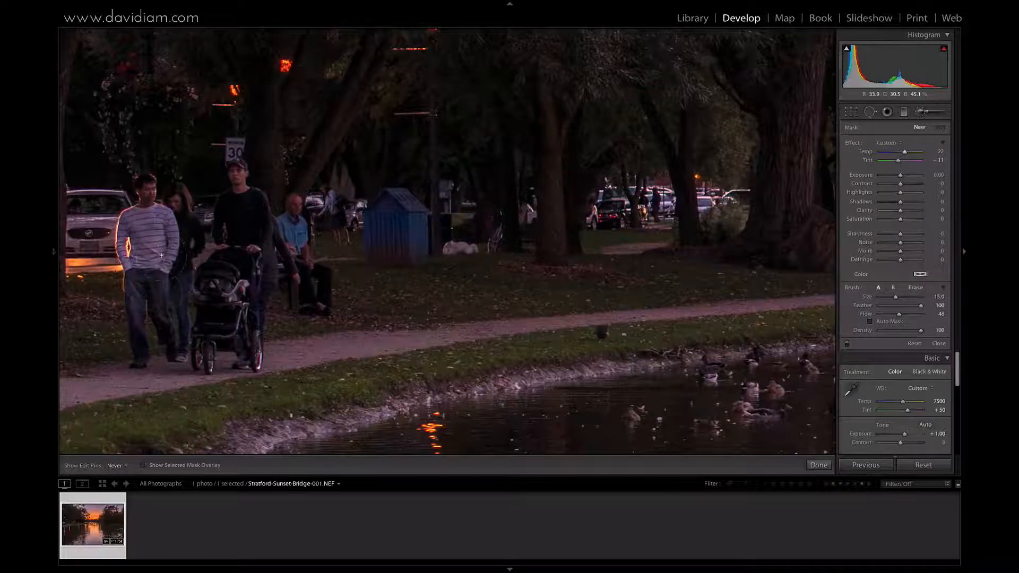
drag(763, 284, 789, 281)
drag(899, 314, 936, 315)
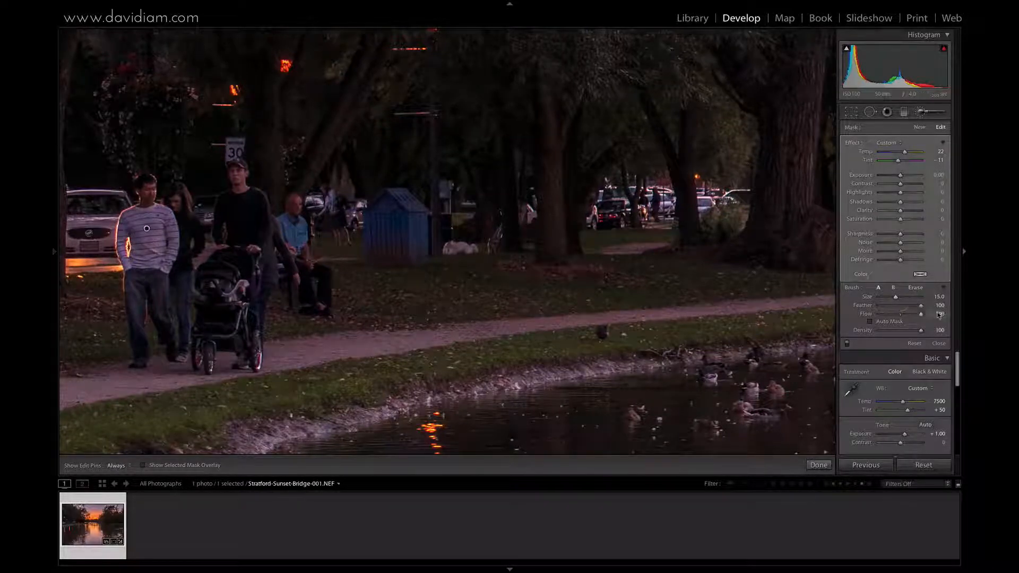
key(h)
key(h)
key(z)
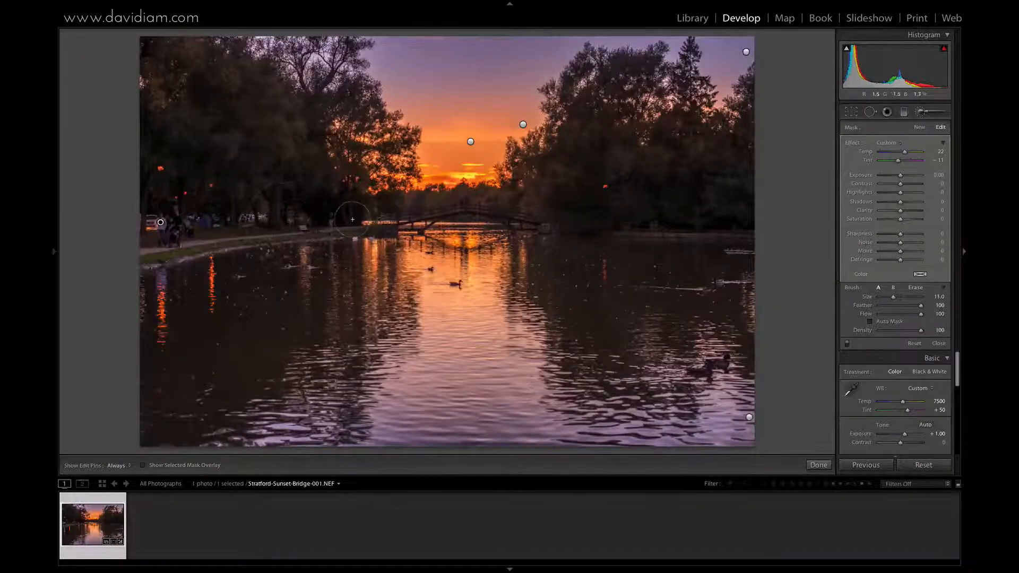
- Reduce the brush size to 8, extend the warm mask along the shaded tree line, and finish brushing
key(h)
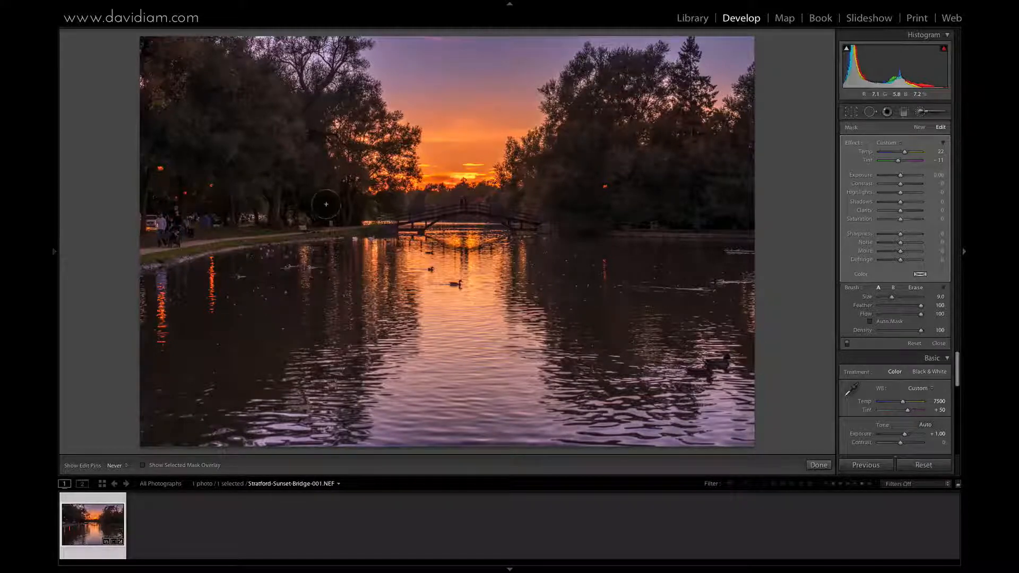
key(h)
key(bracketleft)
drag(606, 197, 578, 206)
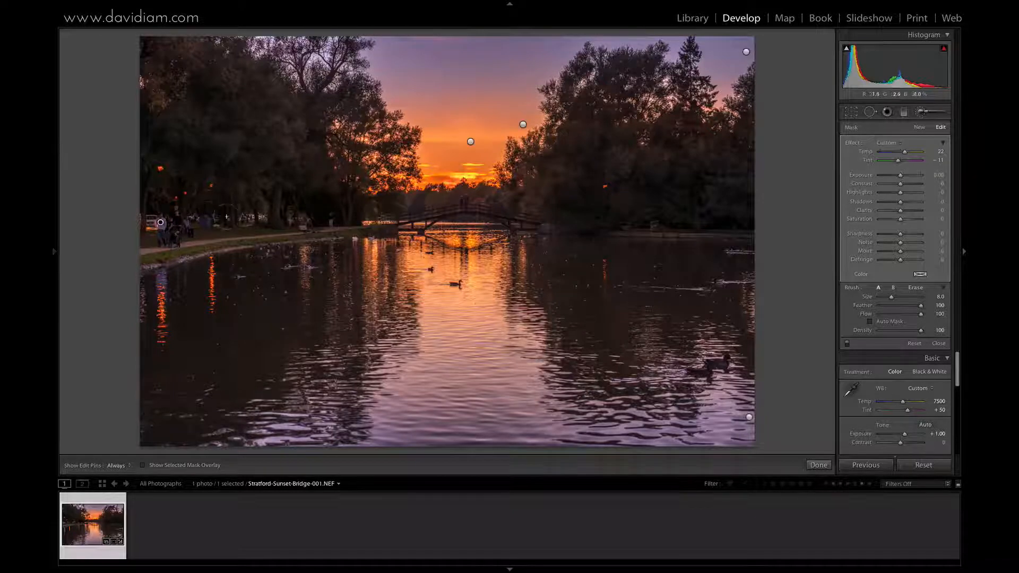
key(h)
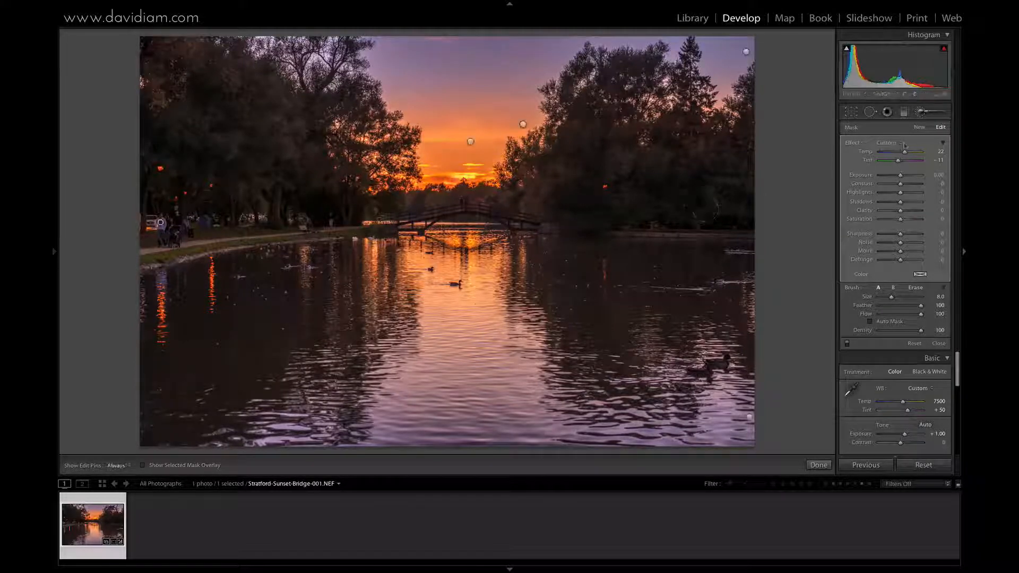
click(922, 111)
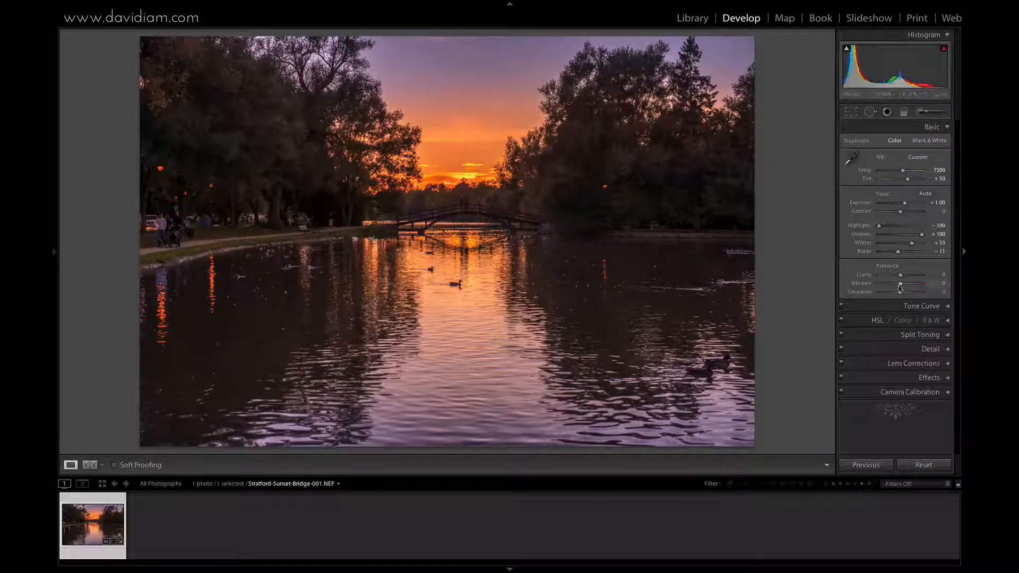
- Try opposing and raised Vibrance and Saturation settings, up to Vibrance +47 and Saturation +44, and reset both
click(908, 285)
click(895, 285)
click(910, 284)
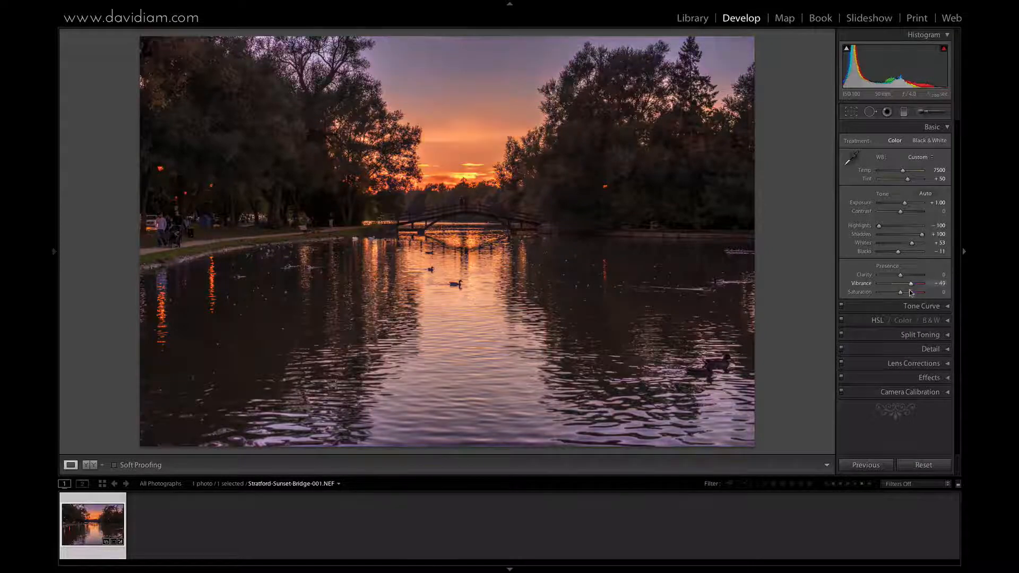
click(910, 293)
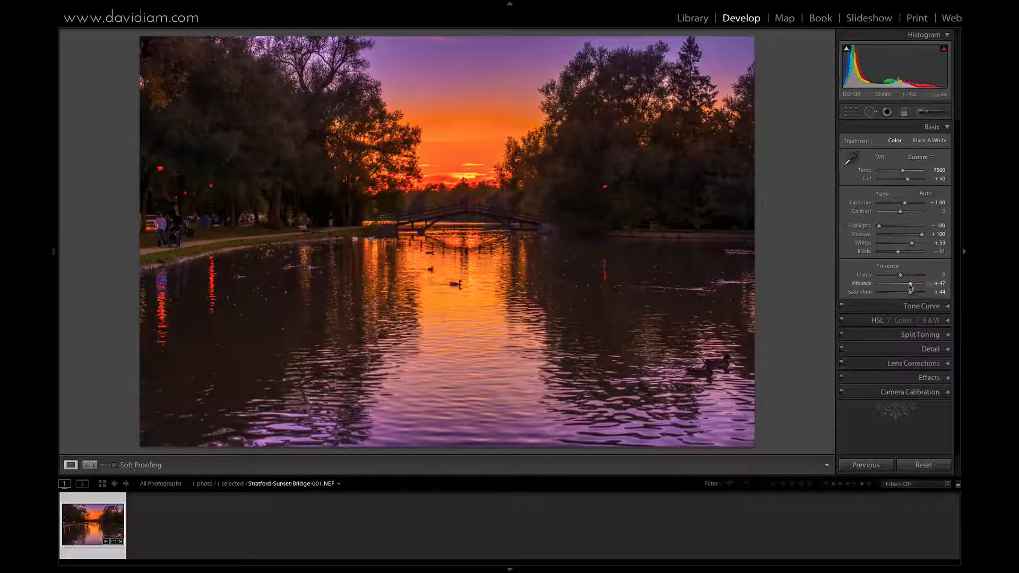
double_click(911, 283)
double_click(910, 292)
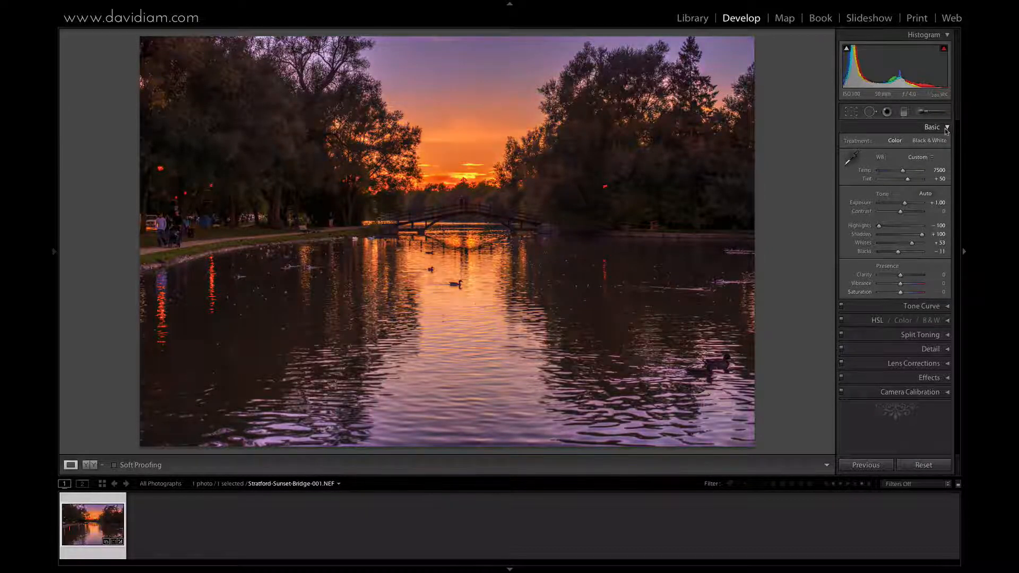
- Try a Contrast of +20, reset it, and close the basic adjustments
drag(904, 213, 906, 213)
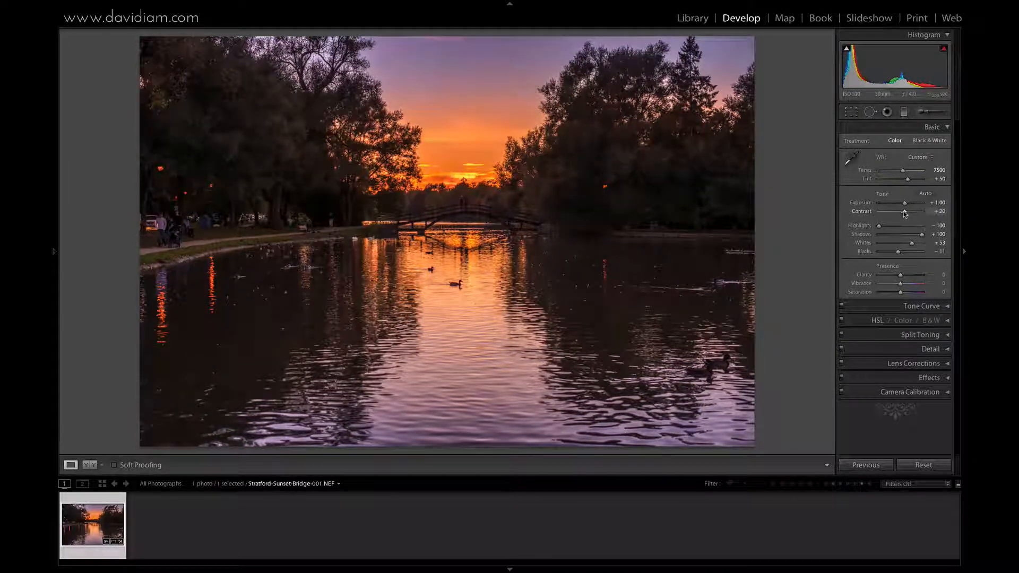
double_click(905, 212)
click(947, 128)
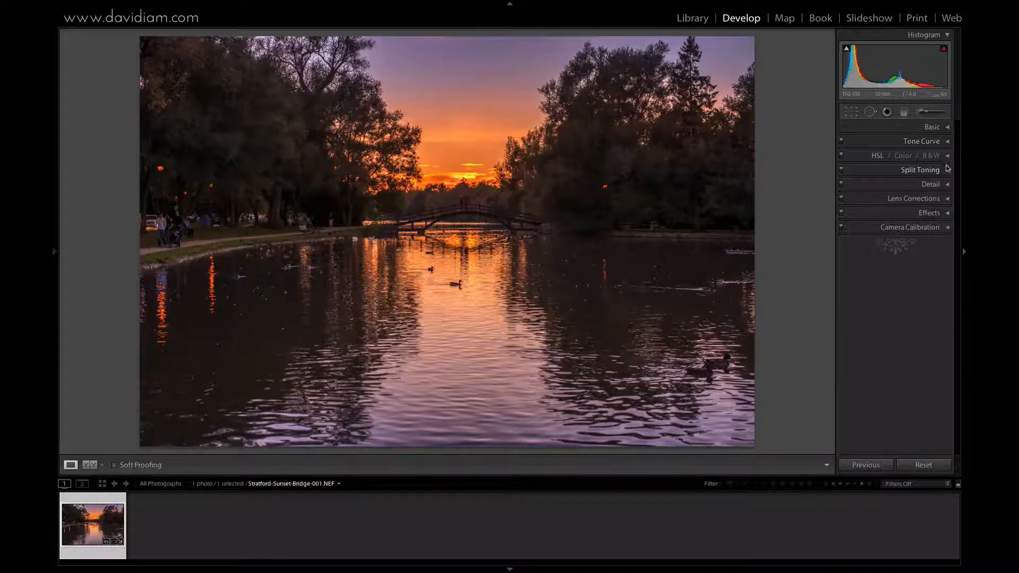
- Set the sharpening Amount to 93 while checking the right-hand trees and sunset sky up close
click(947, 185)
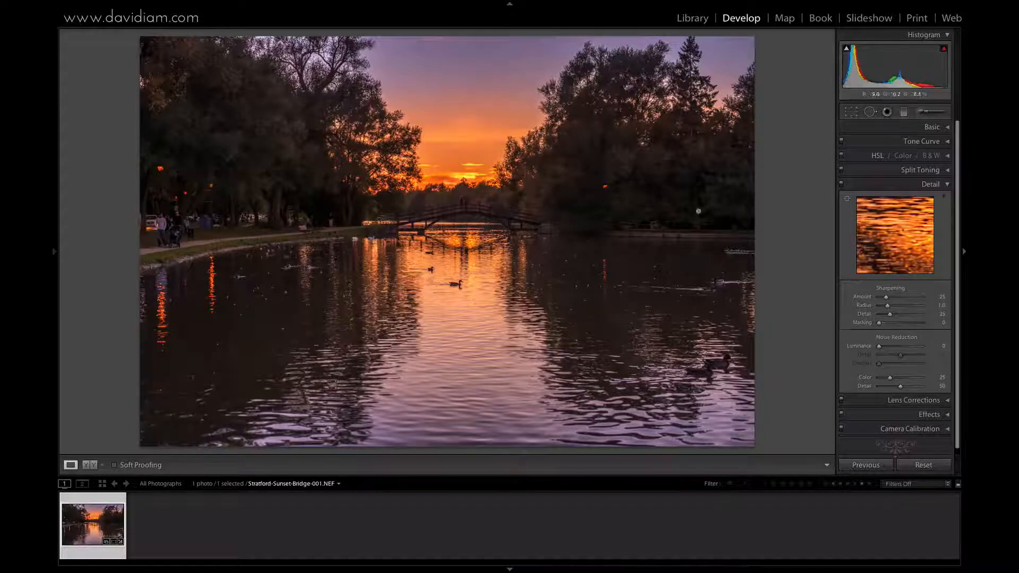
click(532, 137)
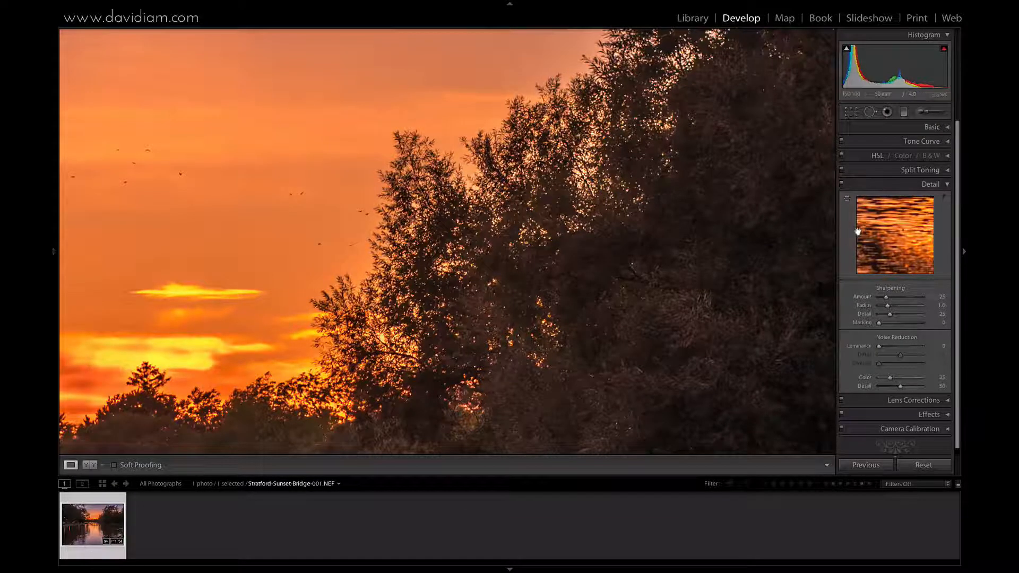
drag(886, 297, 876, 300)
drag(897, 298, 910, 298)
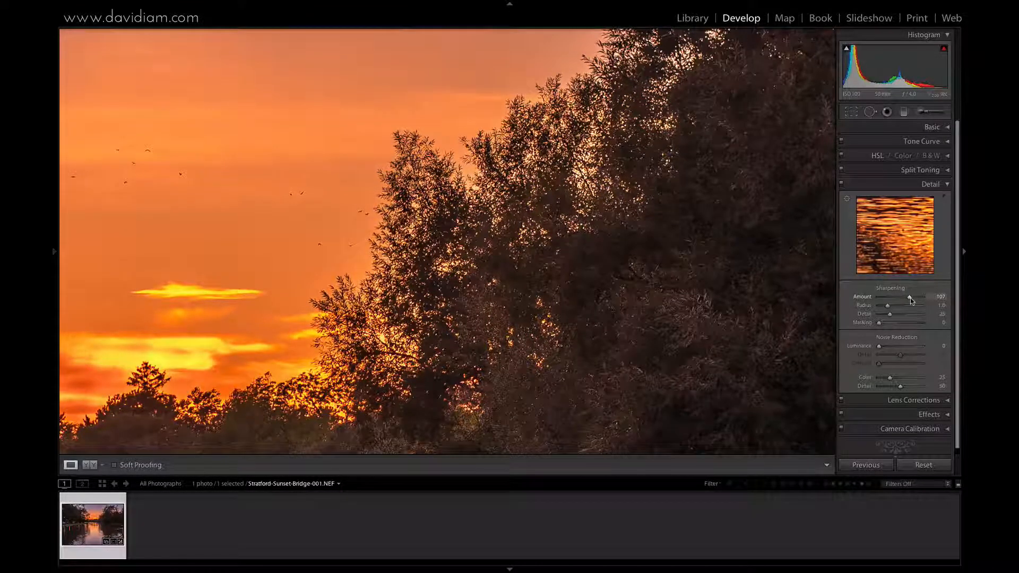
mouse_move(910, 298)
mouse_down()
mouse_move(866, 301)
mouse_move(906, 299)
mouse_up()
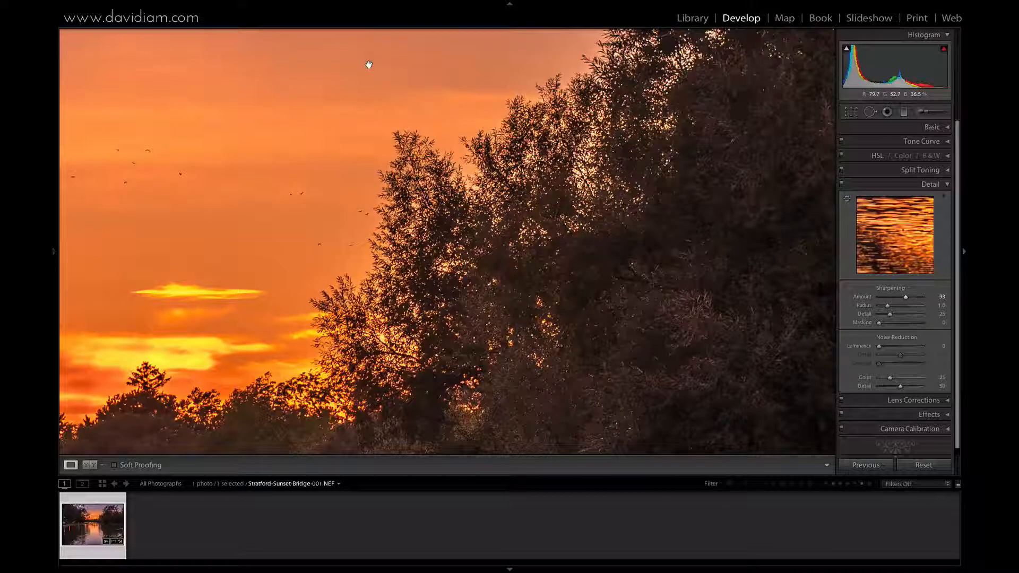
click(426, 190)
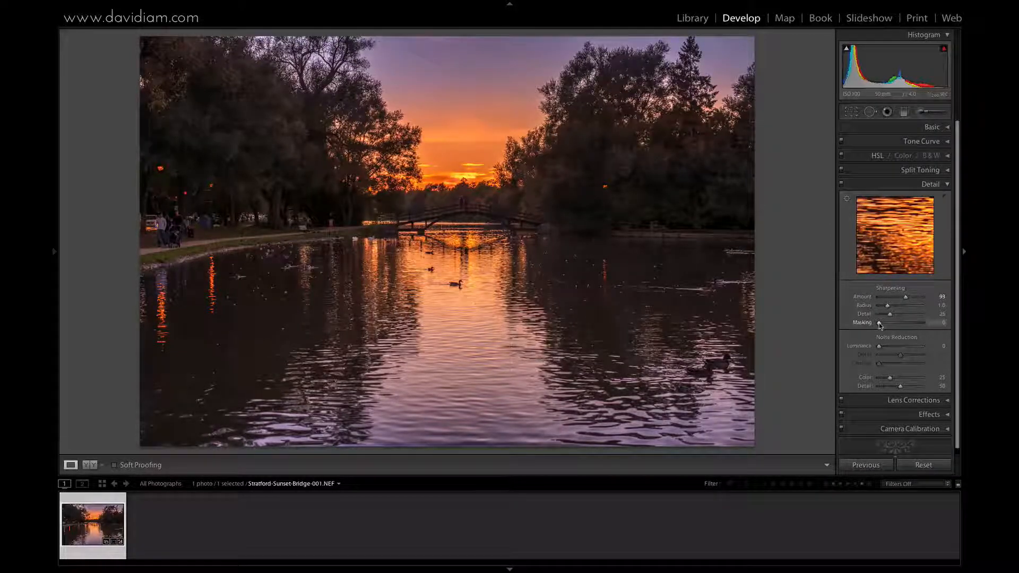
- Set the sharpening Masking to 86, using the mask preview and a close-up to keep the smooth sky unsharpened
mouse_move(879, 325)
mouse_down()
mouse_move(917, 325)
mouse_move(874, 329)
mouse_up()
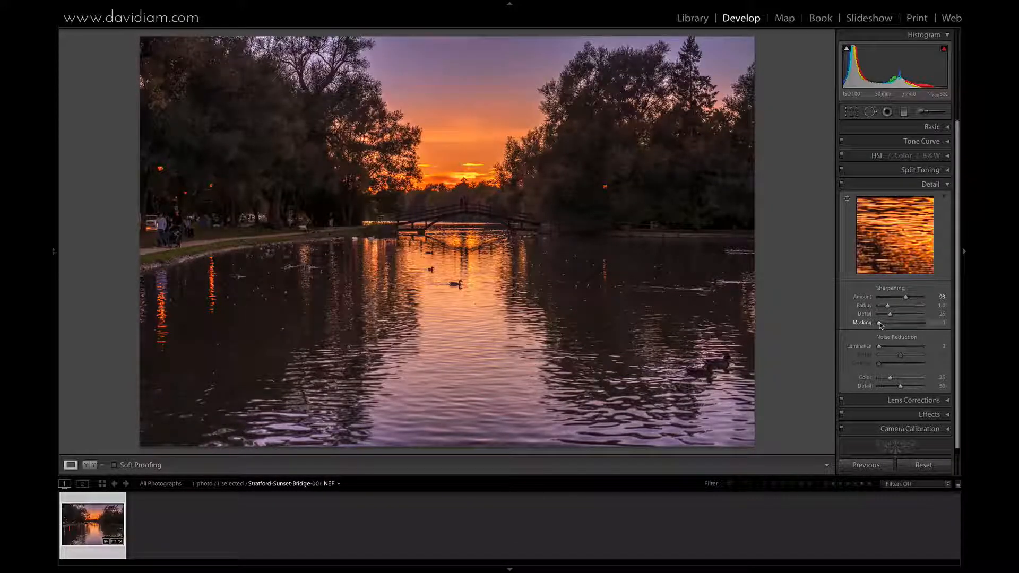
key(alt)
drag(879, 324, 896, 324)
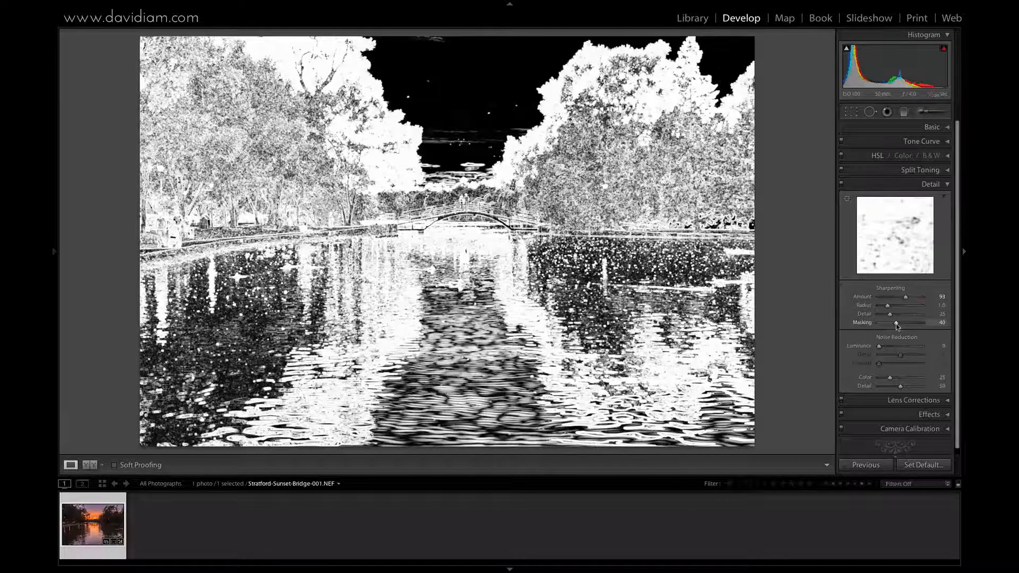
drag(895, 323, 920, 325)
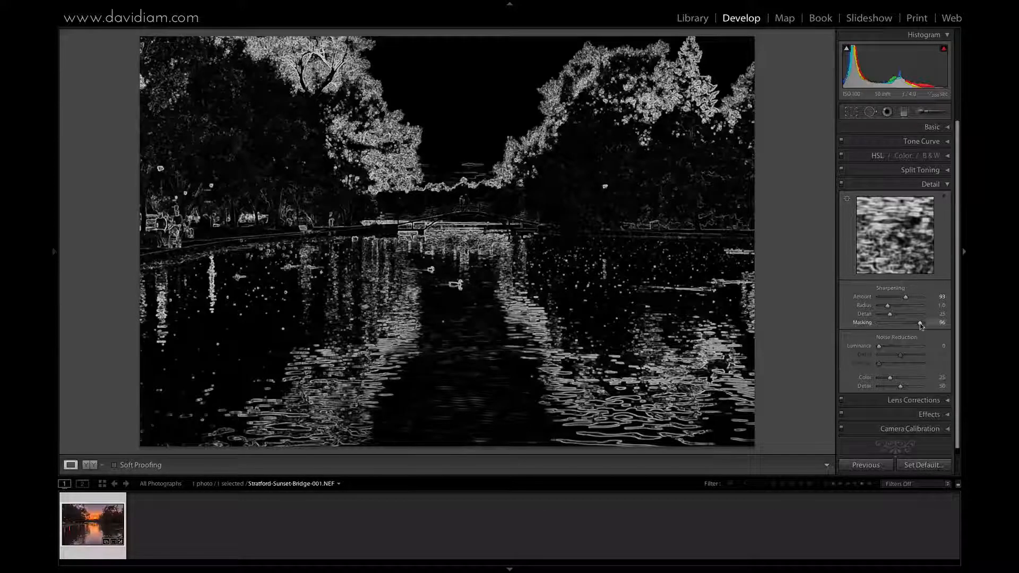
mouse_move(920, 325)
mouse_down()
mouse_move(909, 325)
mouse_move(920, 325)
mouse_up()
click(531, 134)
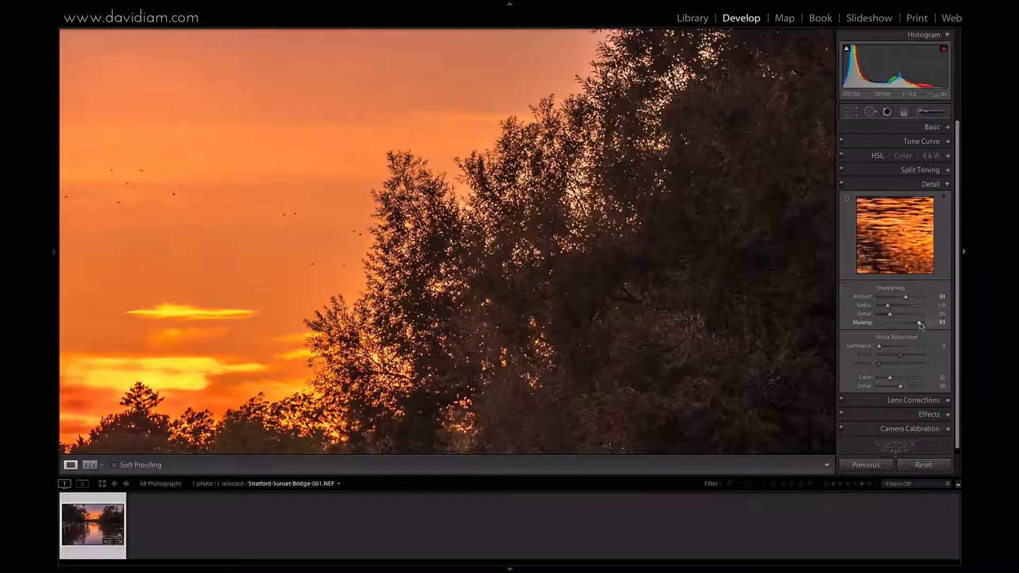
mouse_move(918, 324)
mouse_down()
mouse_move(883, 328)
mouse_move(915, 324)
mouse_up()
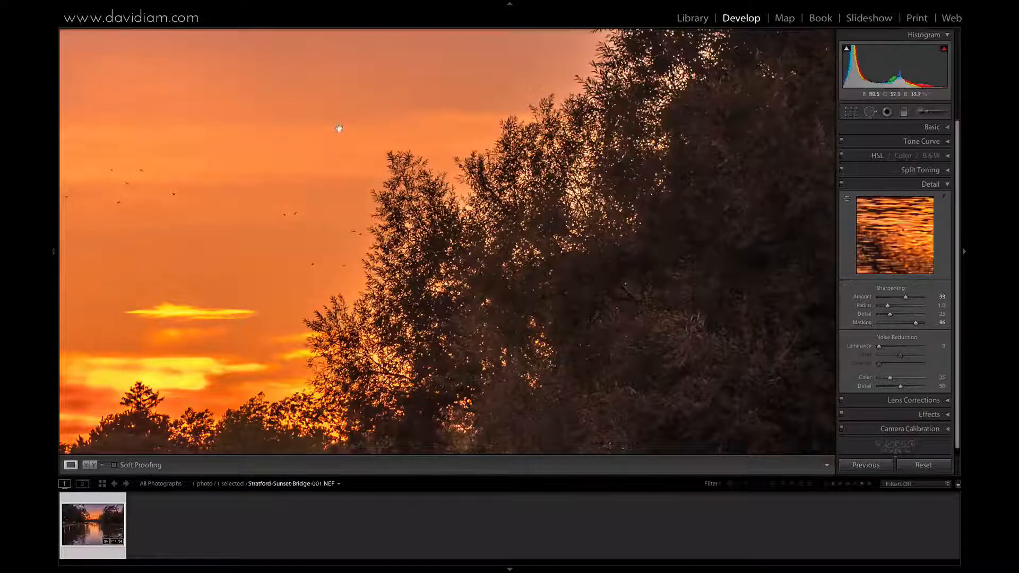
drag(915, 323, 902, 325)
click(393, 370)
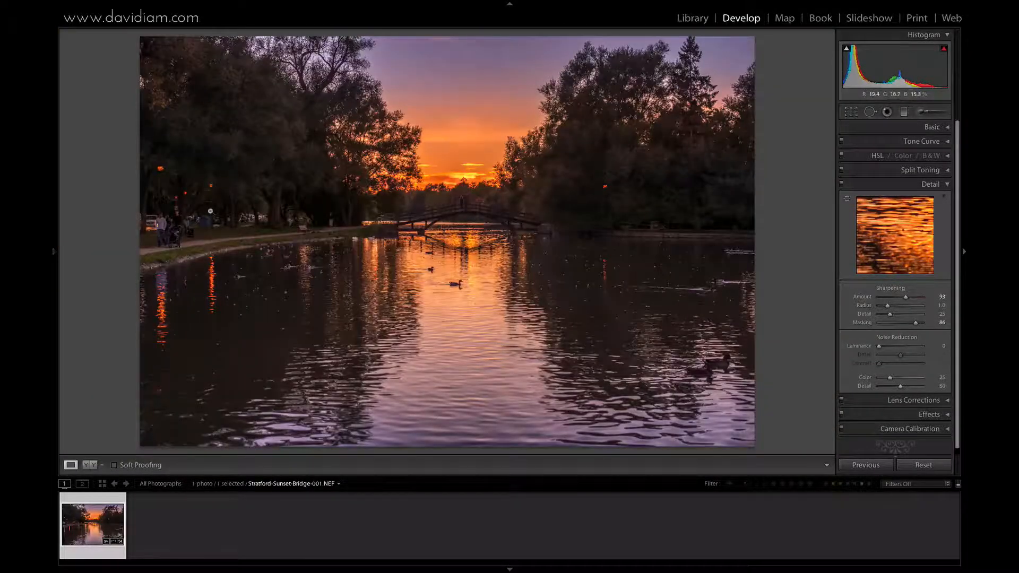
- Set noise reduction to Luminance 34 and Color 42 while checking the dark trees on the left bank up close
click(210, 210)
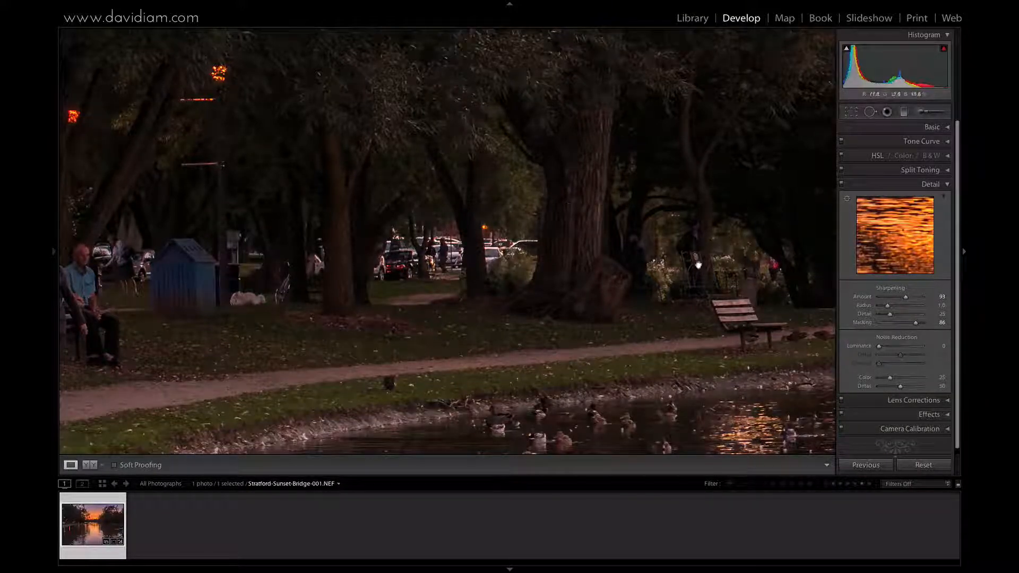
drag(887, 348, 900, 350)
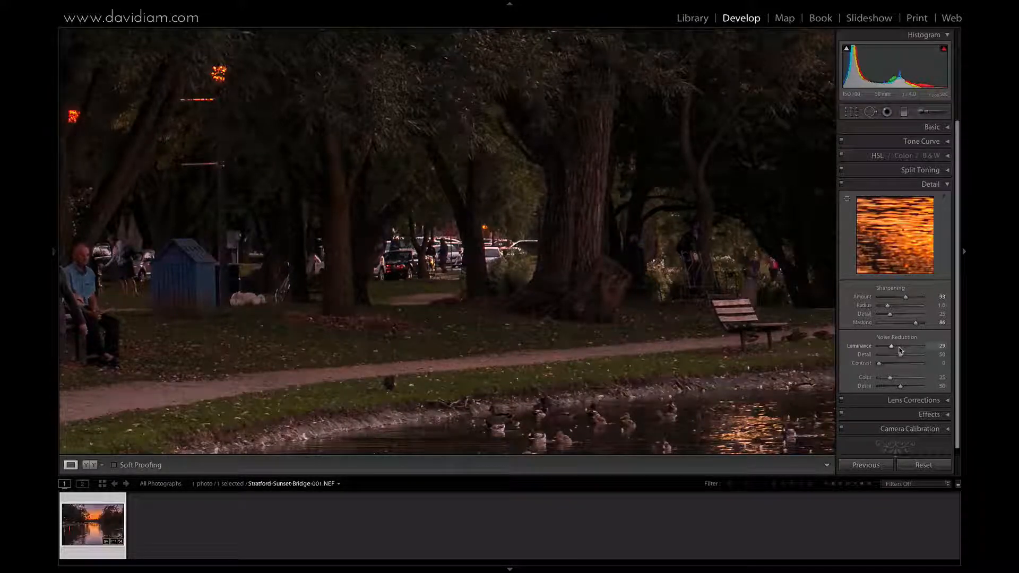
drag(891, 347, 900, 348)
click(896, 380)
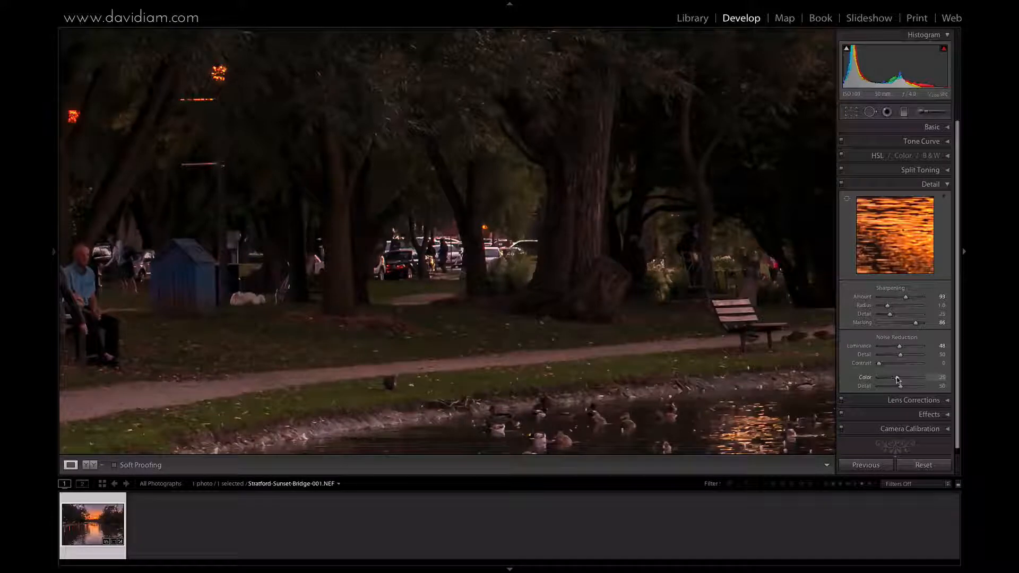
click(893, 346)
click(591, 257)
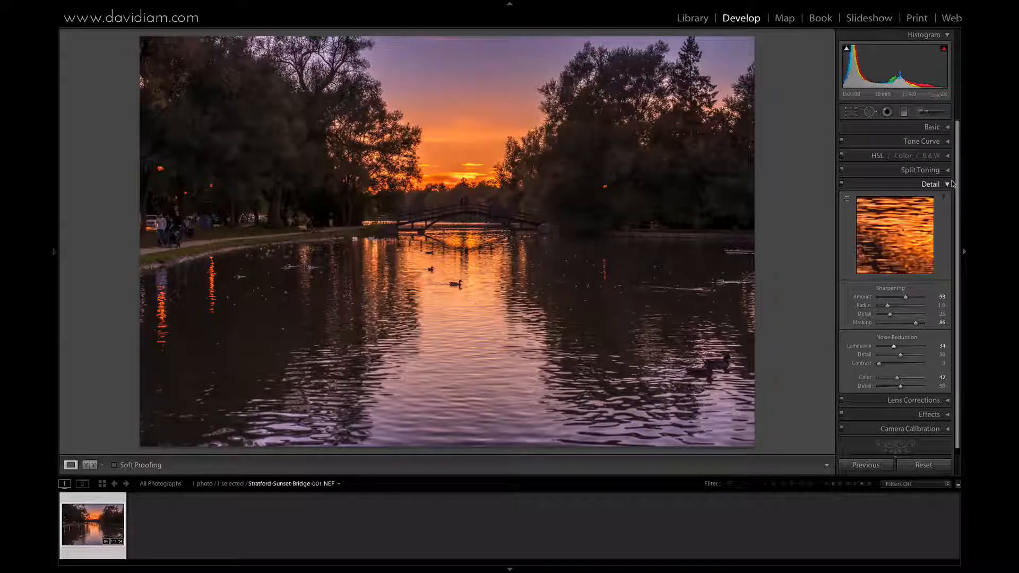
click(948, 185)
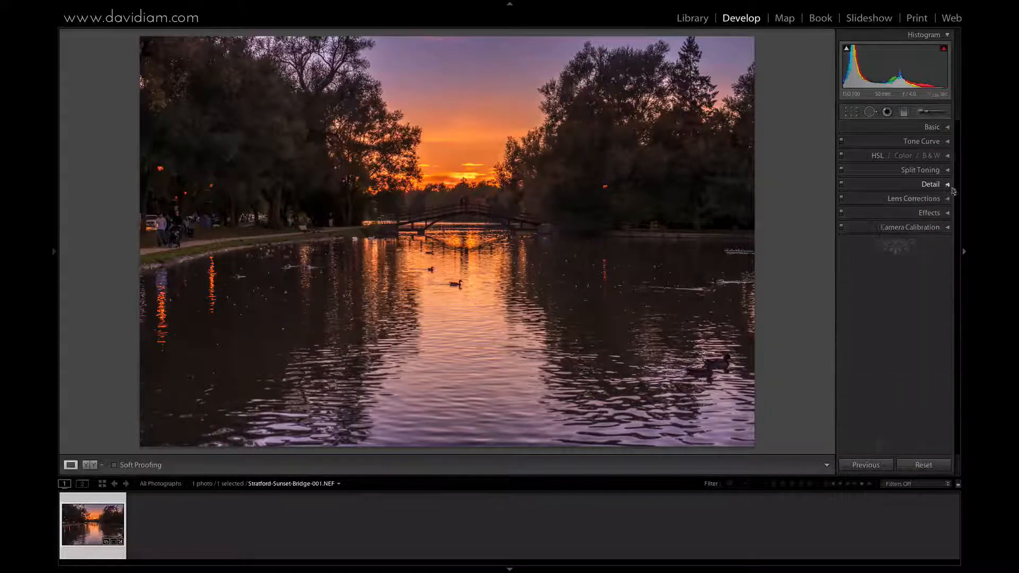
- Enable lens profile corrections with the Nikon AF-S NIKKOR 50mm f/1.8G model
click(926, 199)
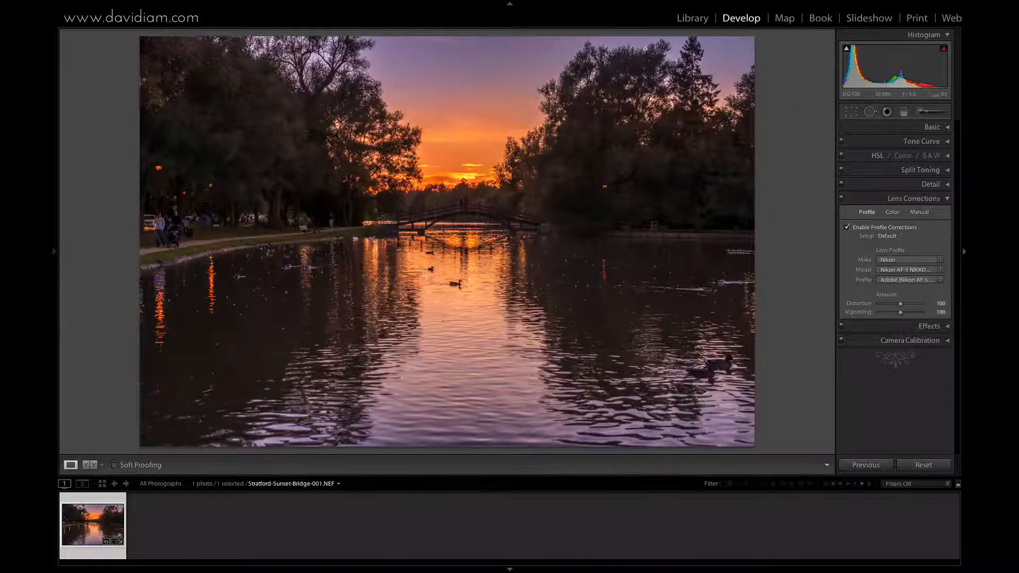
click(908, 270)
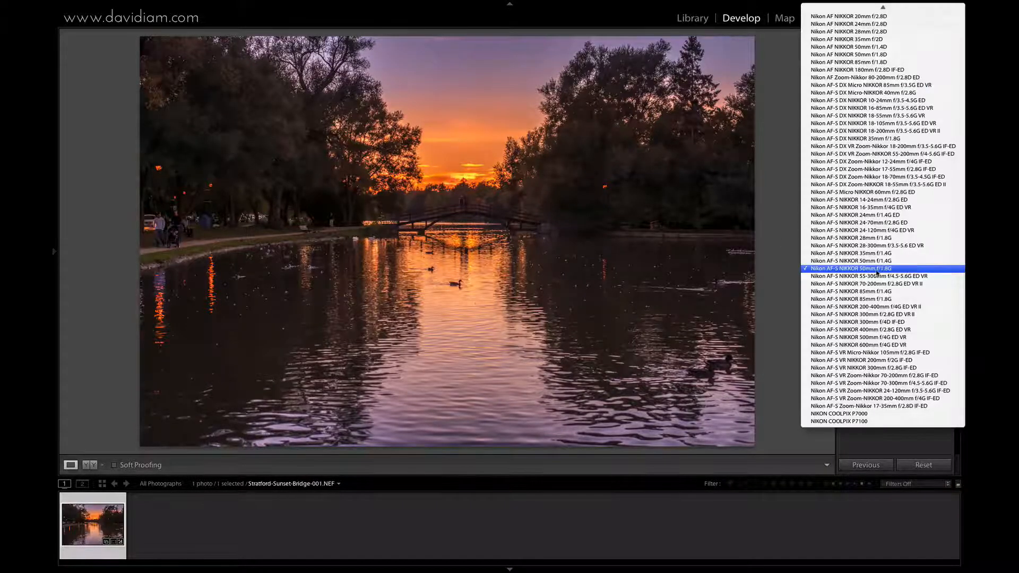
click(874, 270)
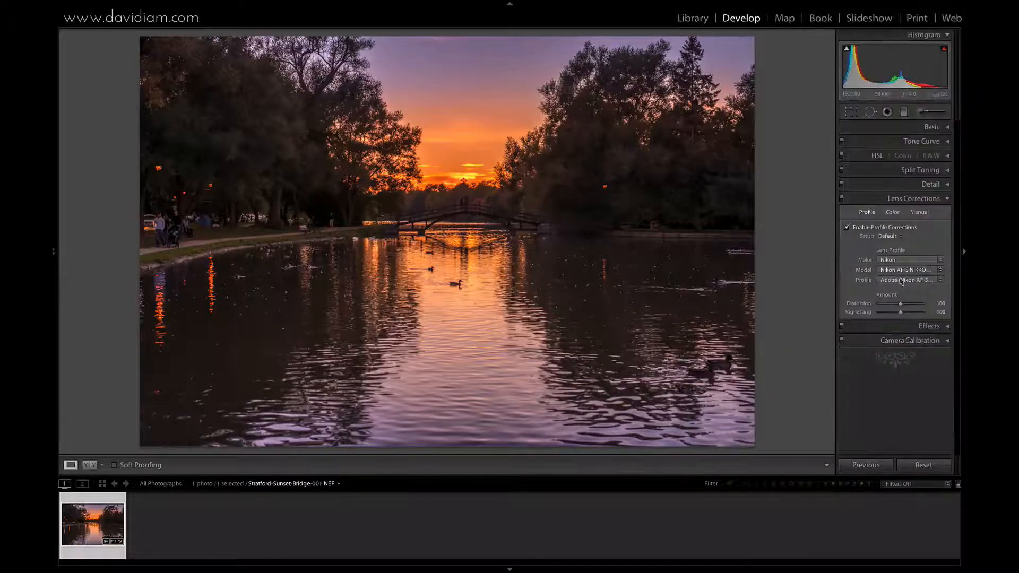
click(930, 199)
- Try a post-crop vignetting Amount of -27 and reset it
click(934, 213)
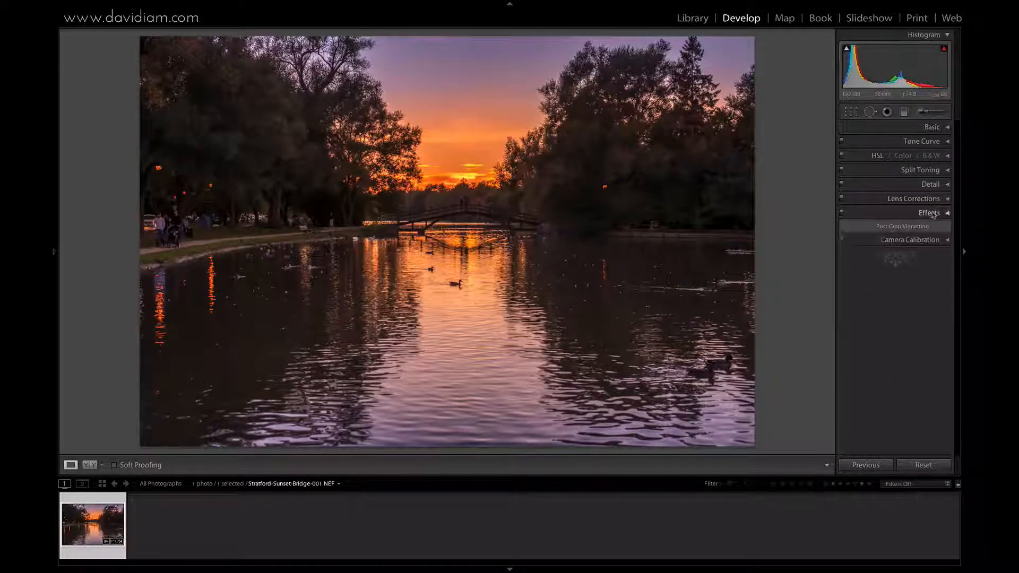
drag(901, 246, 896, 246)
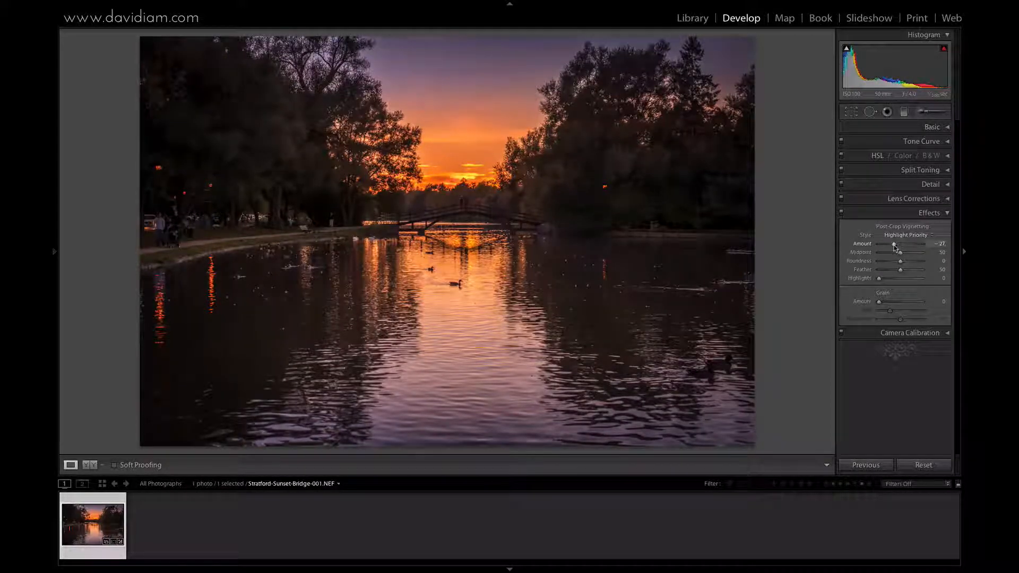
double_click(894, 244)
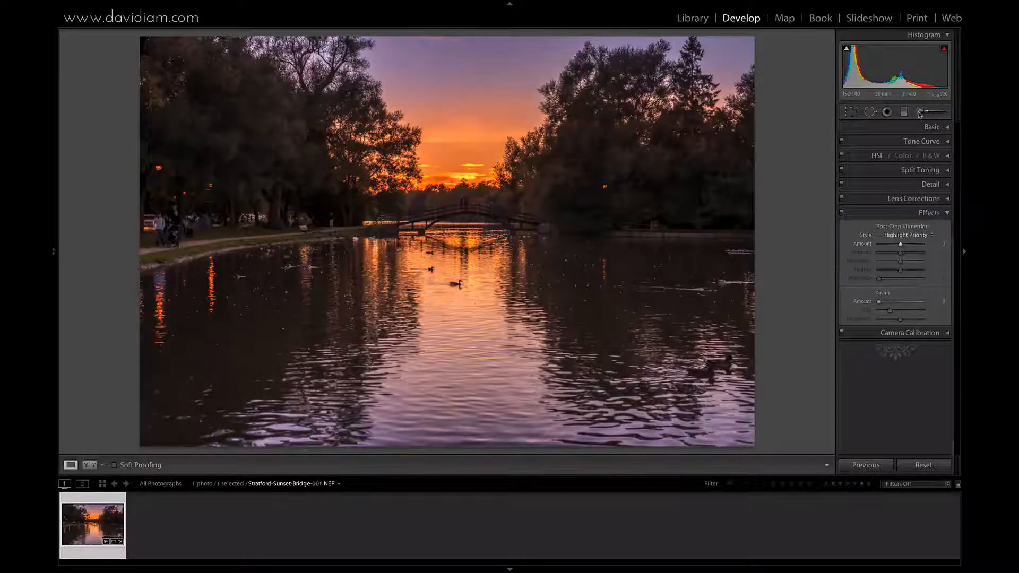
- Brush a new Exposure adjustment of -0.89 at size 25 over the water near the right-hand ducks, and ease it to -0.52
click(919, 112)
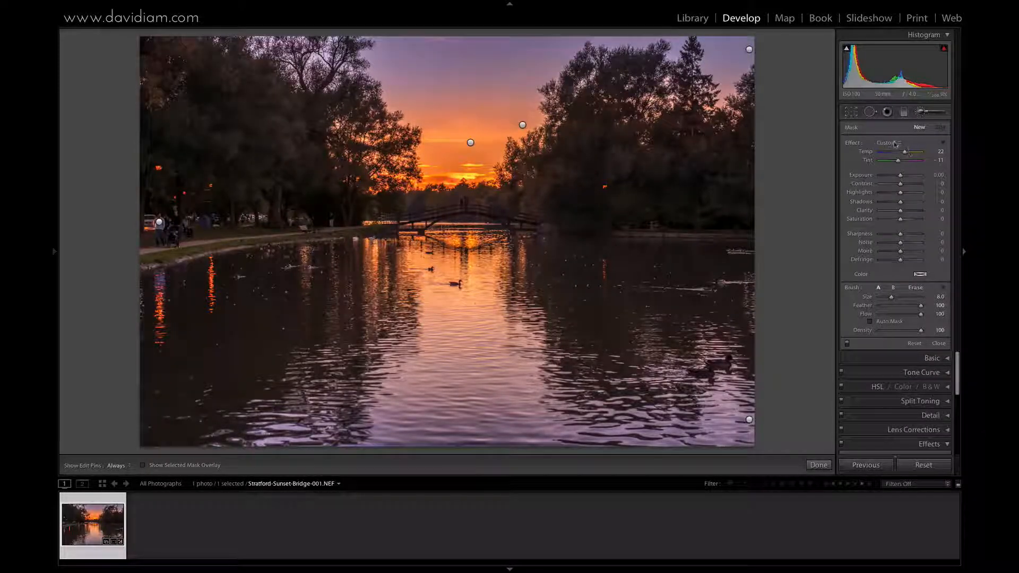
click(895, 143)
click(890, 166)
drag(900, 175, 895, 179)
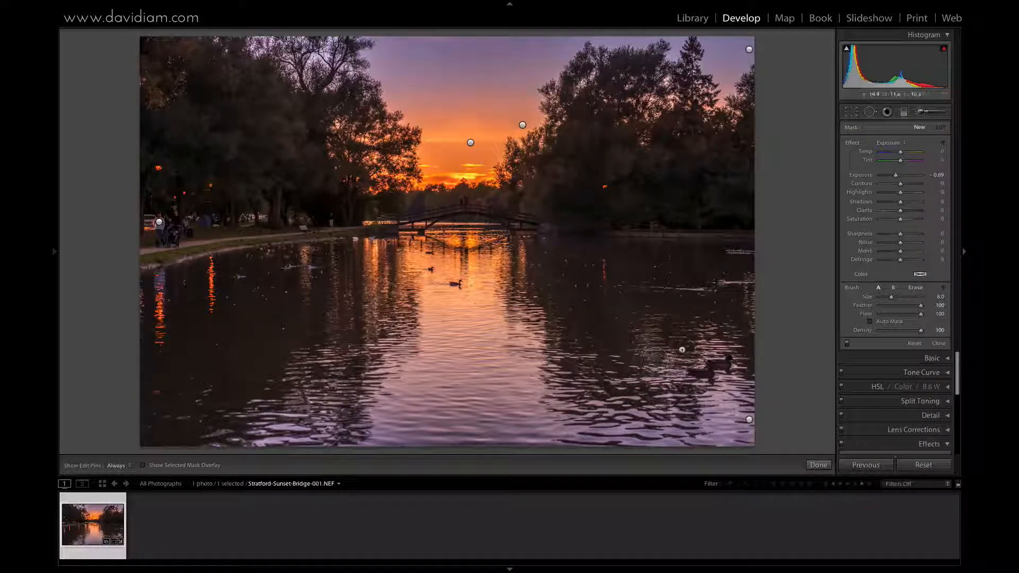
scroll(681, 348, up, 5)
scroll(675, 350, up, 5)
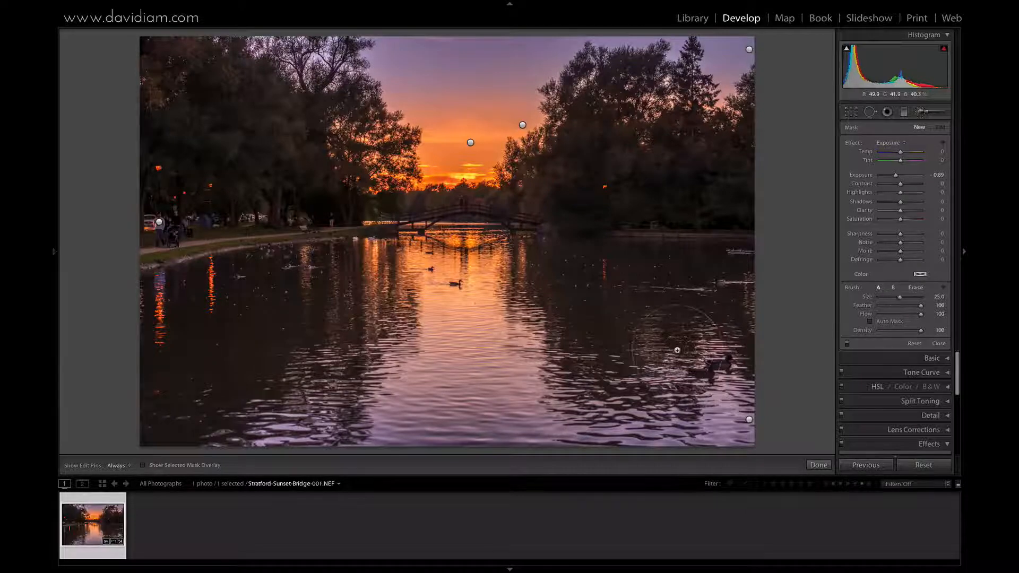
drag(733, 350, 714, 378)
key(h)
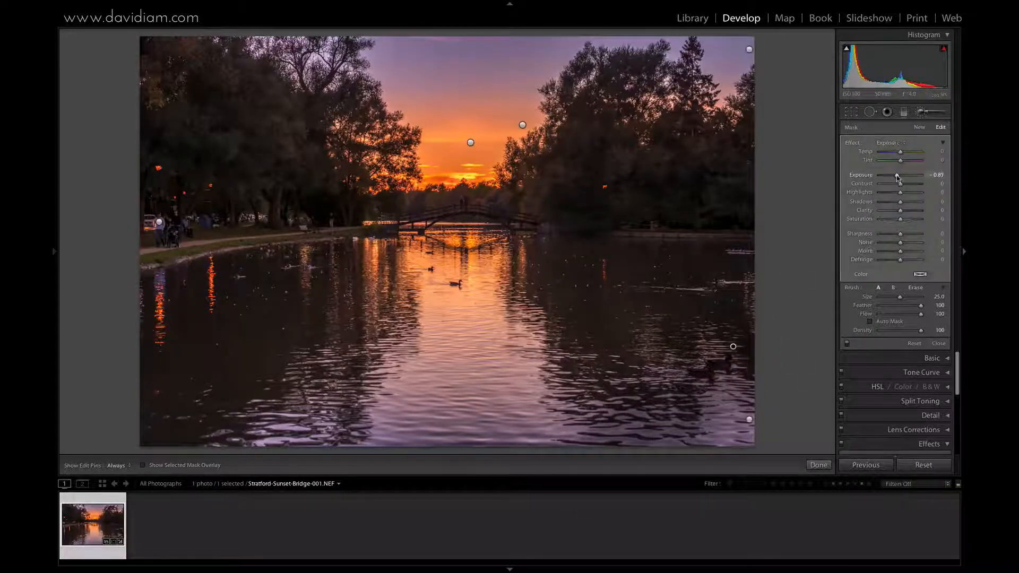
drag(898, 178, 897, 178)
key(h)
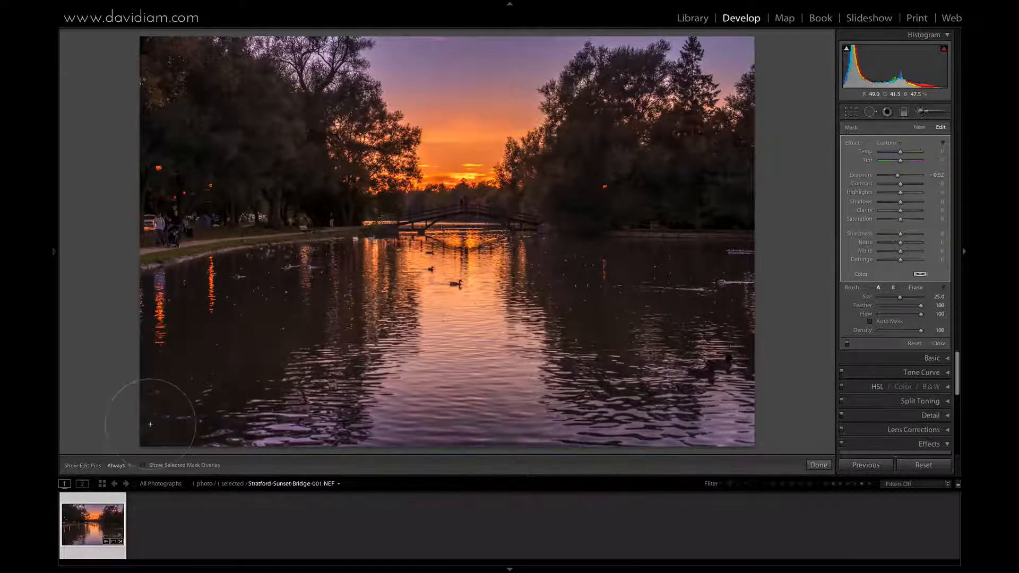
- Extend the darkening brush around the photo's edges, undo the excess strokes, set its Exposure to -0.33, and close the brush
key(h)
mouse_move(156, 138)
mouse_down()
mouse_move(169, 95)
mouse_move(203, 57)
mouse_move(544, 77)
mouse_move(547, 52)
mouse_move(560, 46)
mouse_move(289, 47)
mouse_move(630, 53)
mouse_move(469, 11)
mouse_move(276, 46)
mouse_move(326, 302)
mouse_up()
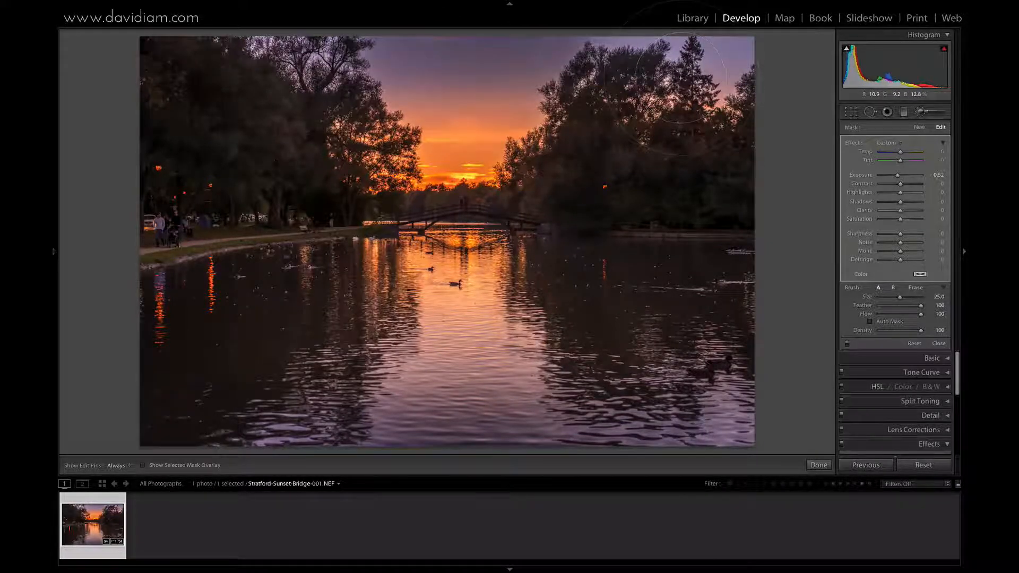
key(ctrl+z)
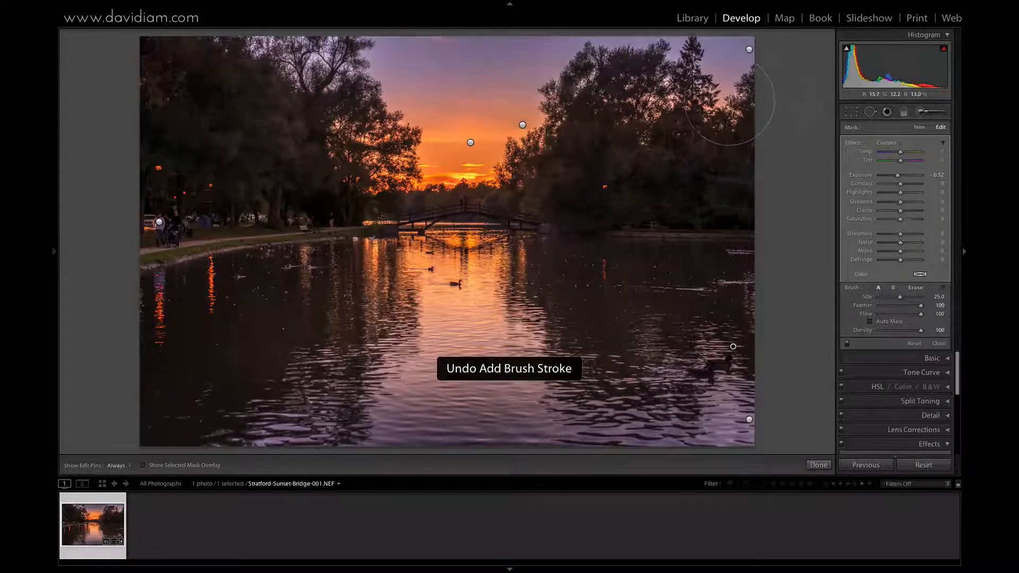
key(h)
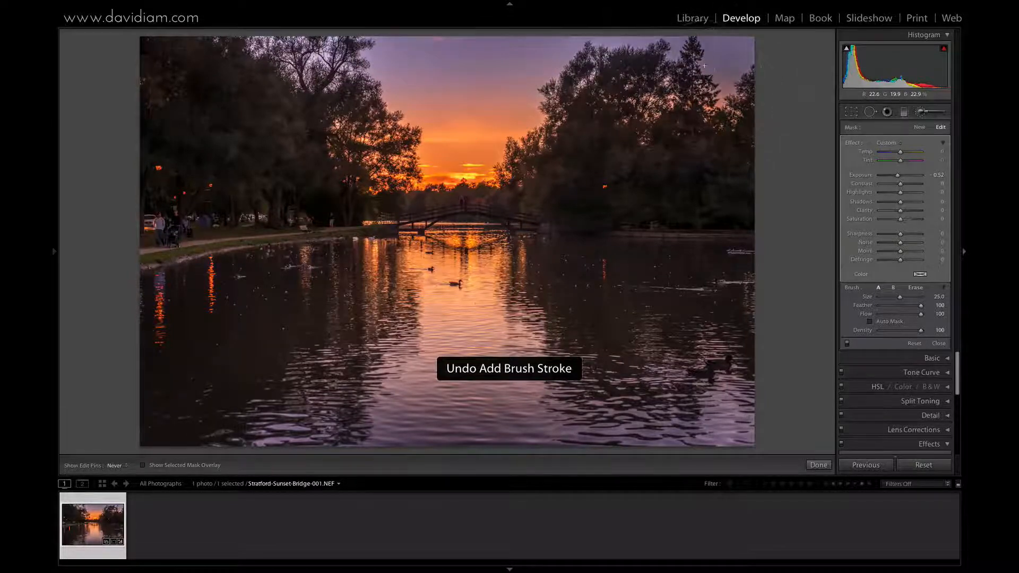
key(h)
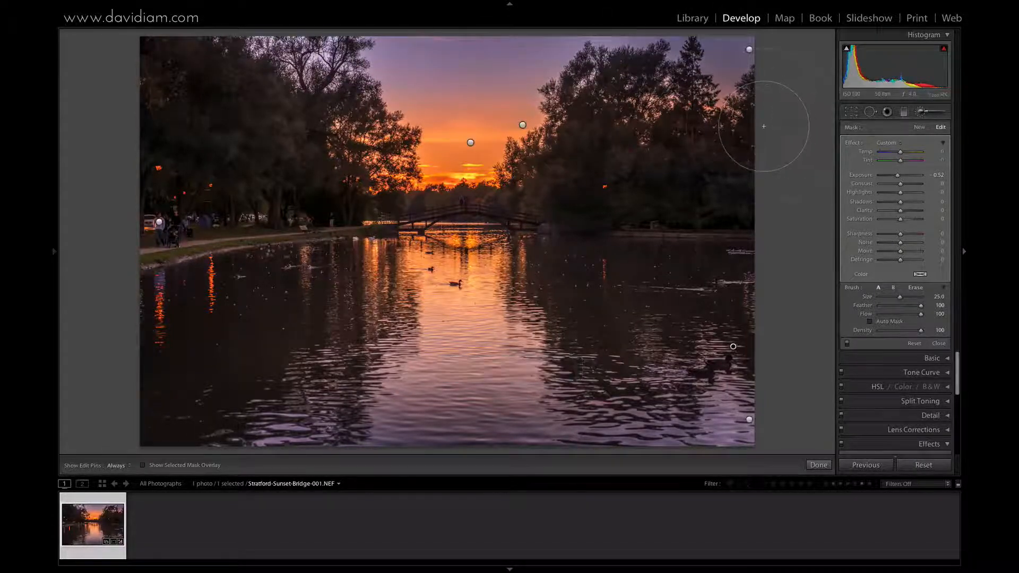
key(ctrl+z)
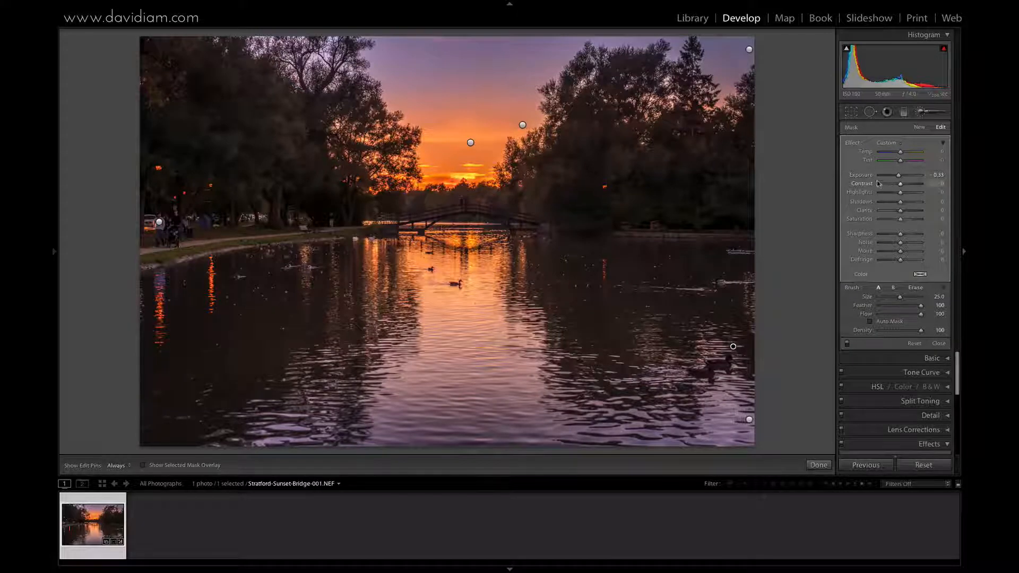
click(921, 113)
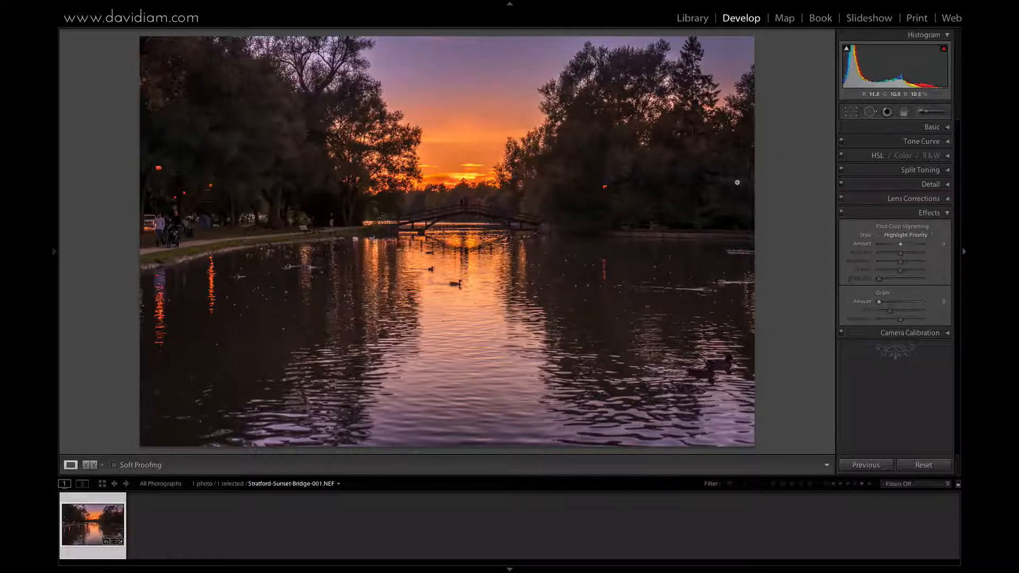
- Brush a new Exposure adjustment of 0.71 along the far right shoreline, using size 5.0 and flow 57
click(926, 113)
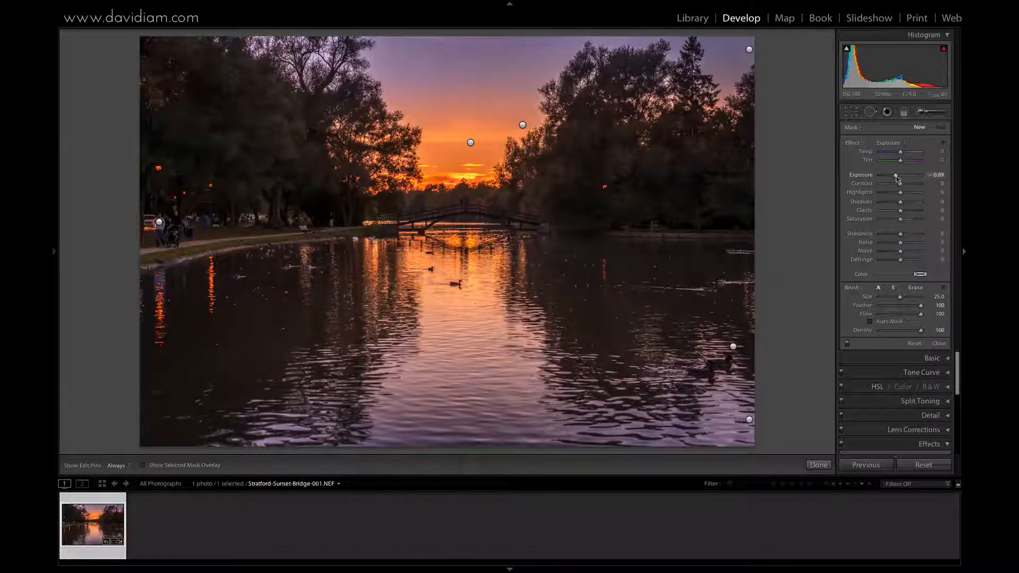
scroll(737, 202, down, 5)
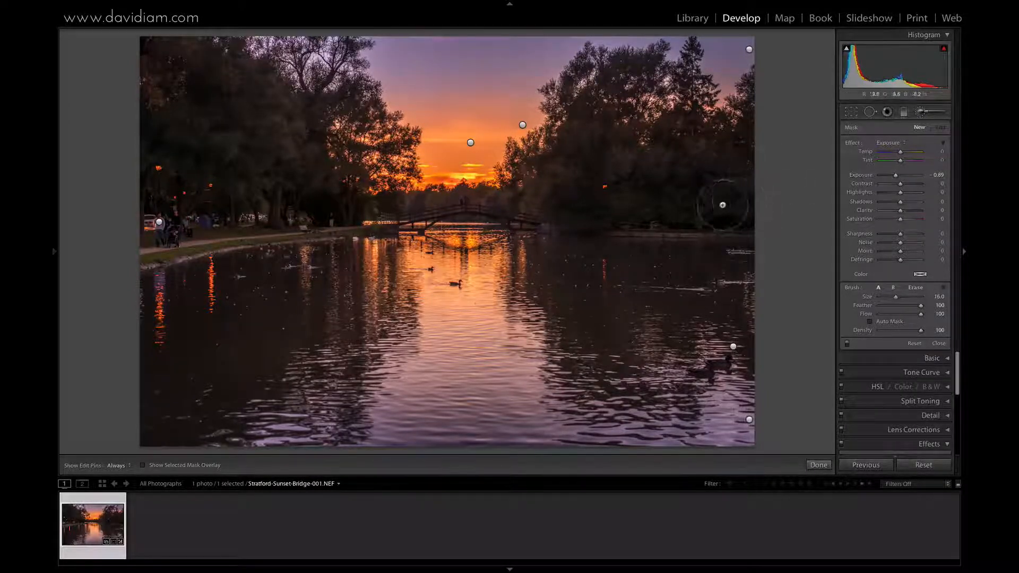
scroll(694, 202, down, 7)
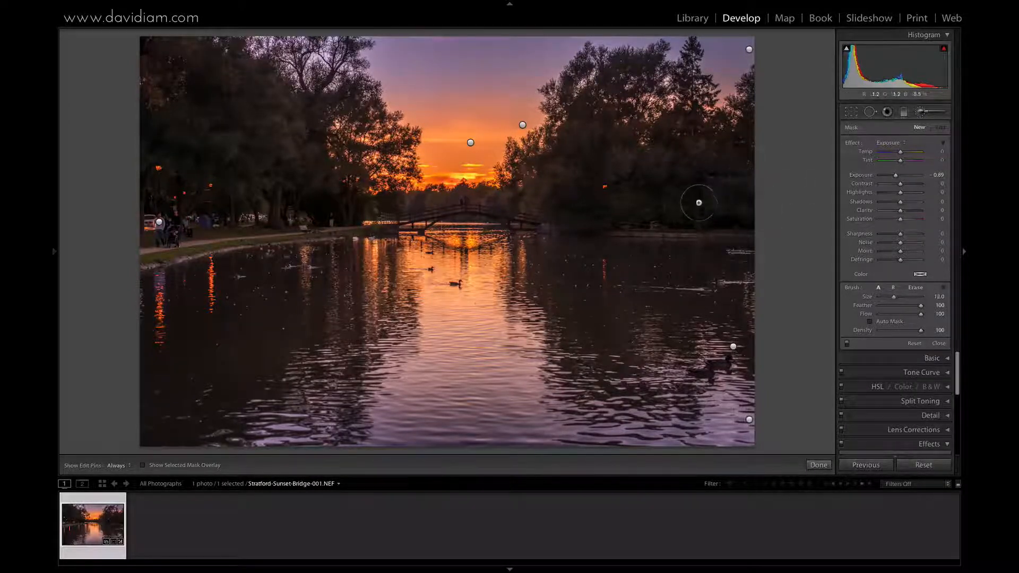
click(905, 176)
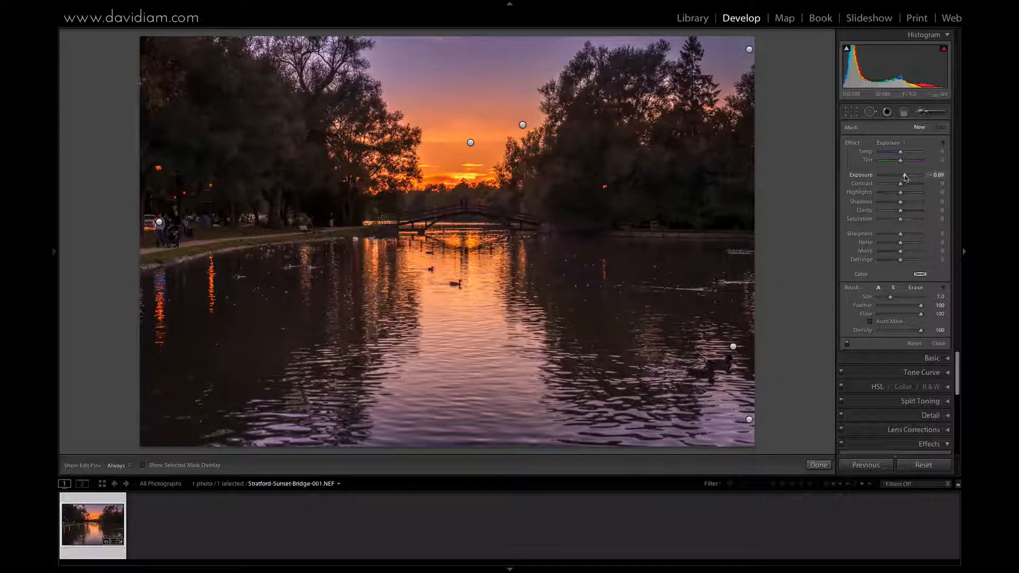
scroll(691, 247, down, 2)
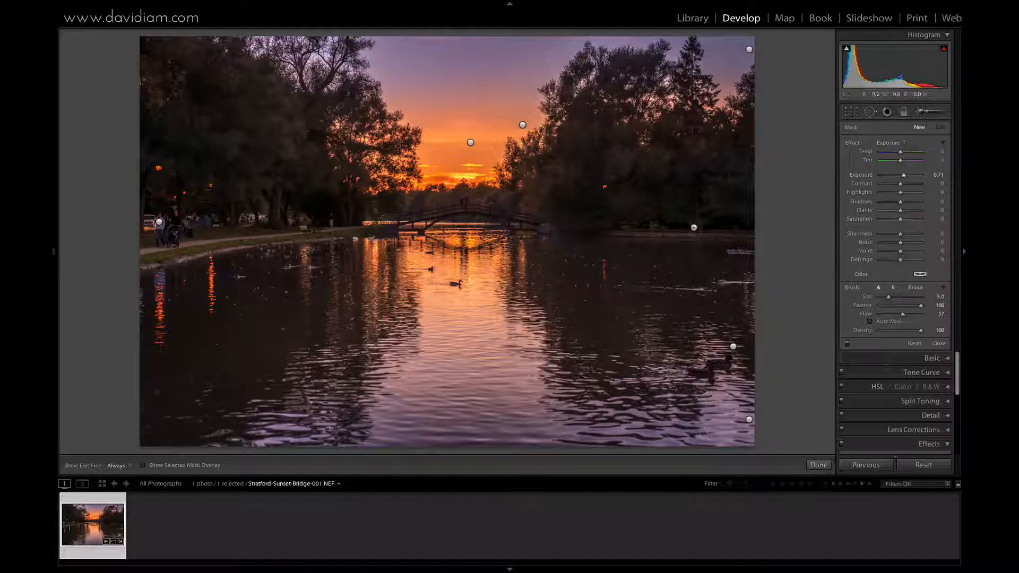
key(h)
drag(721, 244, 653, 225)
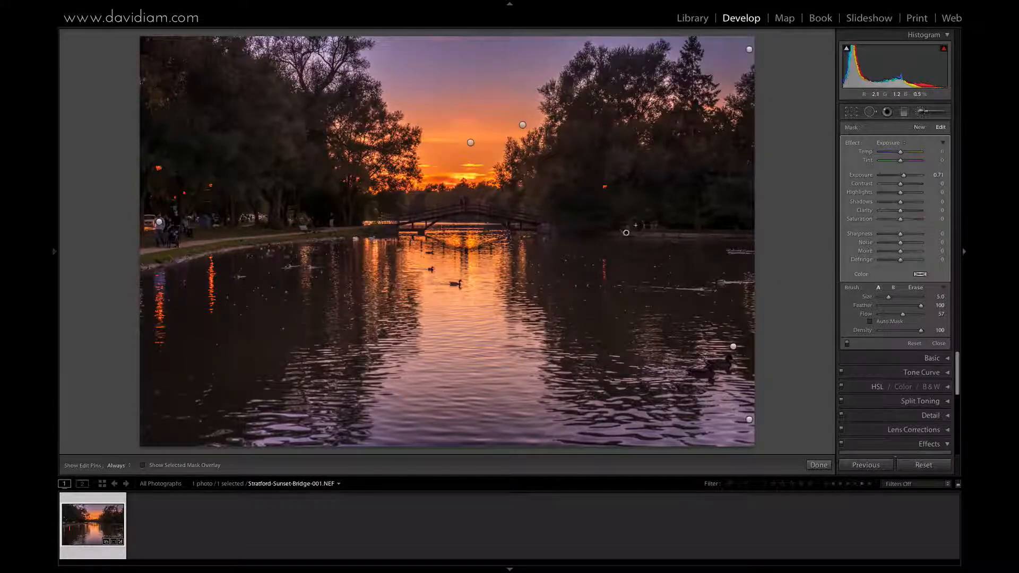
- Brighten the rippled water on both sides of the sunset reflection, enlarging the brush to size 13.0 and lowering its flow to 37
key(h)
mouse_move(696, 292)
mouse_down()
mouse_move(647, 371)
mouse_move(657, 311)
mouse_move(719, 323)
mouse_move(716, 335)
mouse_up()
scroll(716, 338, up, 3)
drag(899, 314, 894, 314)
drag(567, 378, 604, 345)
mouse_move(639, 313)
mouse_down()
mouse_move(643, 378)
mouse_move(629, 383)
mouse_up()
mouse_move(295, 306)
mouse_down()
mouse_move(303, 379)
mouse_move(323, 360)
mouse_up()
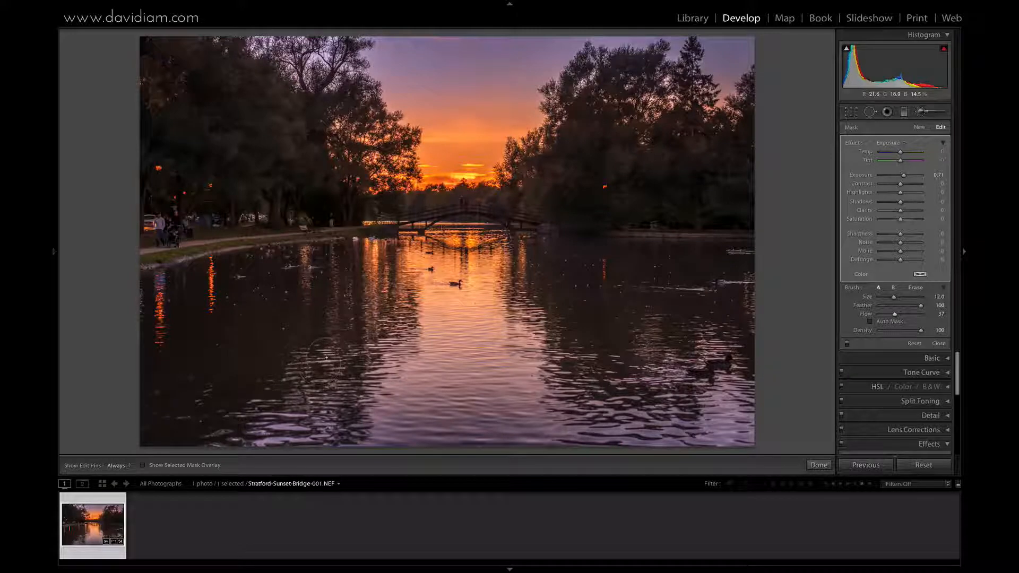
- Brush the brightening adjustment along the left bank and footpath with a smaller brush of size 3.0
scroll(324, 366, down, 4)
key(h)
key(h)
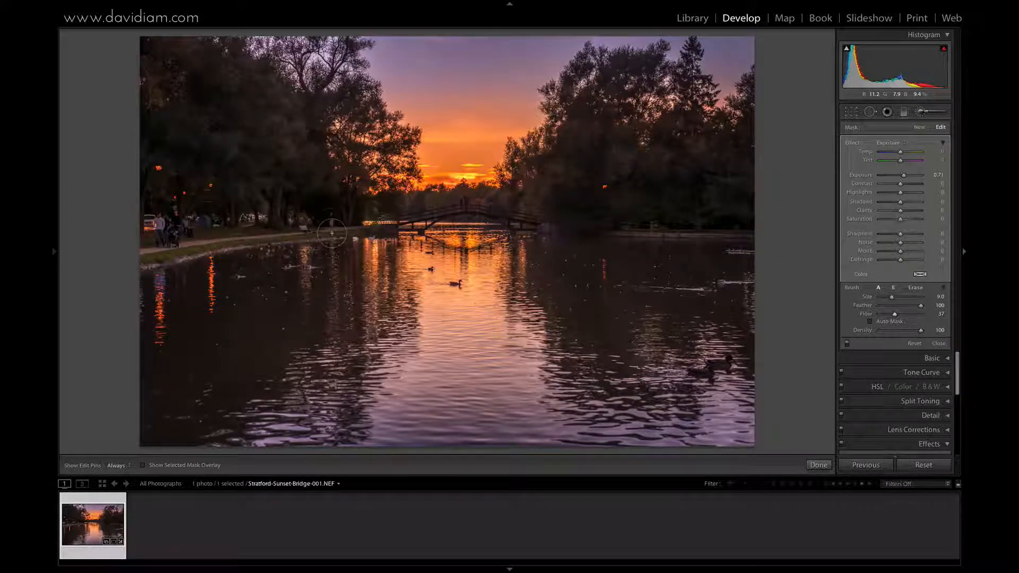
key(h)
scroll(344, 229, down, 9)
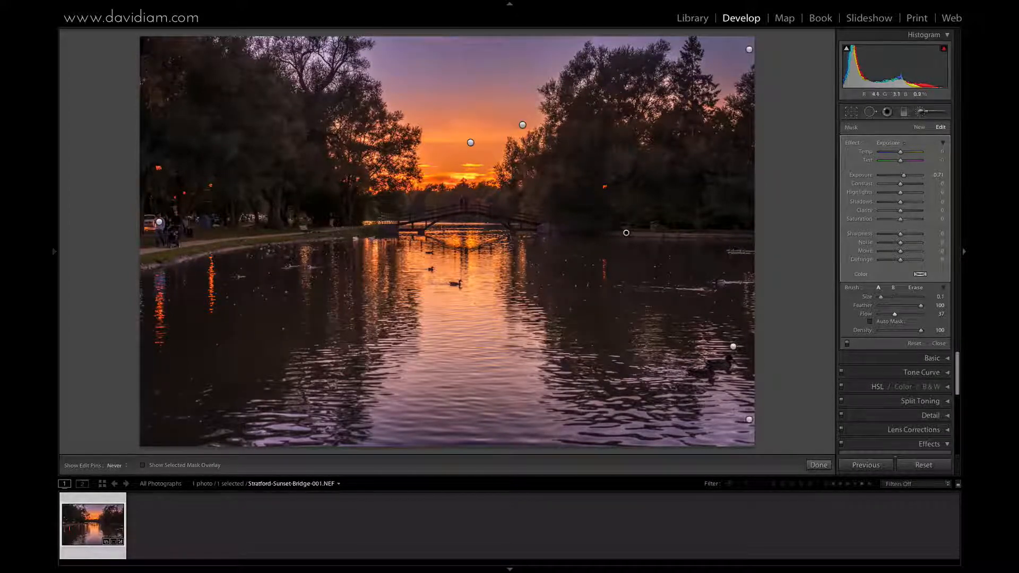
key(h)
scroll(343, 229, up, 5)
mouse_move(340, 229)
mouse_down()
mouse_move(162, 253)
mouse_move(340, 232)
mouse_move(176, 248)
mouse_up()
key(h)
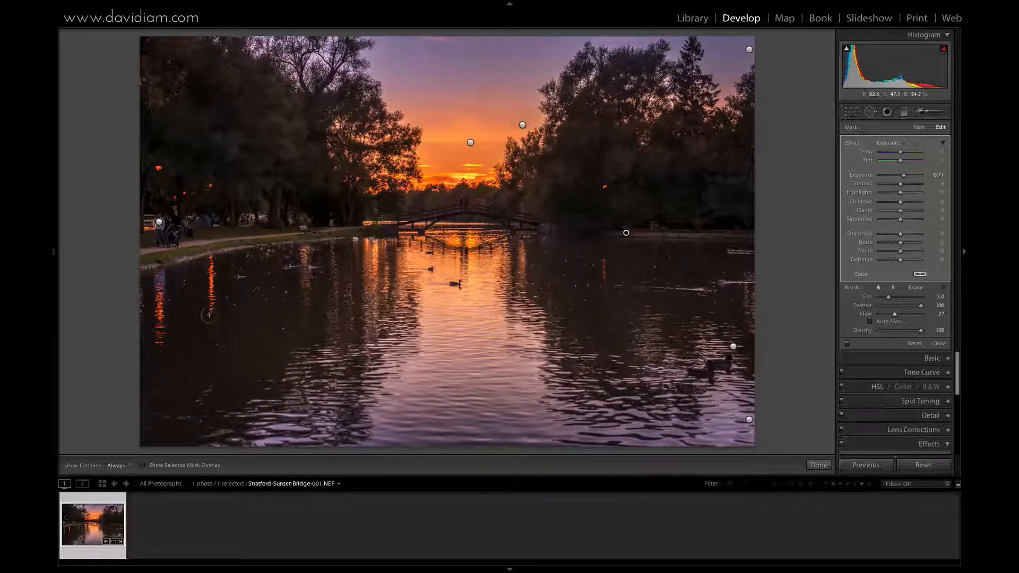
- Brighten the left-hand lamps and their water reflections, and show the selected mask overlay
key(h)
key(h)
key(h)
key(h)
key(h)
key(h)
key(h)
click(143, 467)
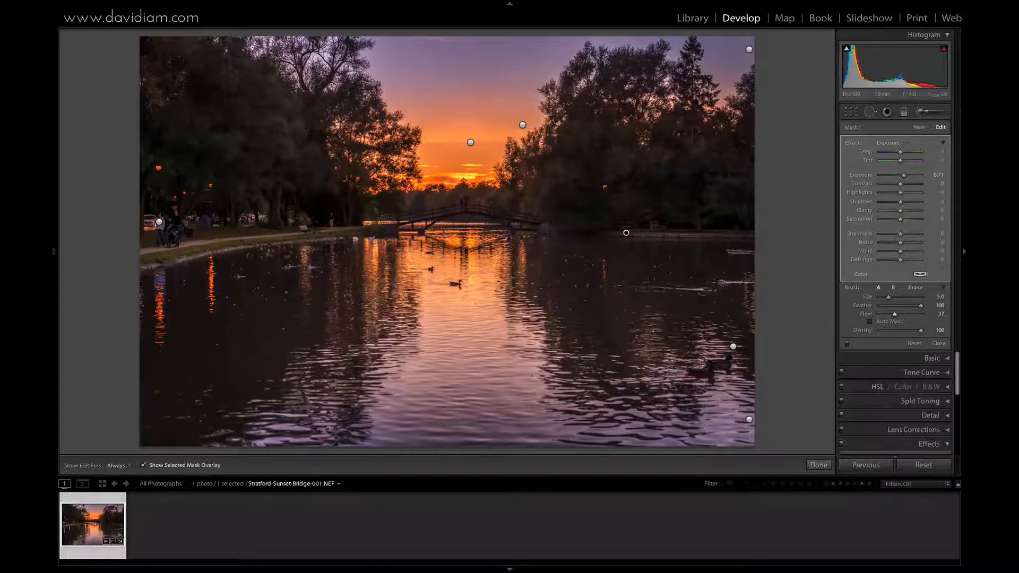
- Extend the brightening mask over dark foliage patches in the trees on both sides of the bridge, using brush size 9.0
scroll(288, 183, up, 4)
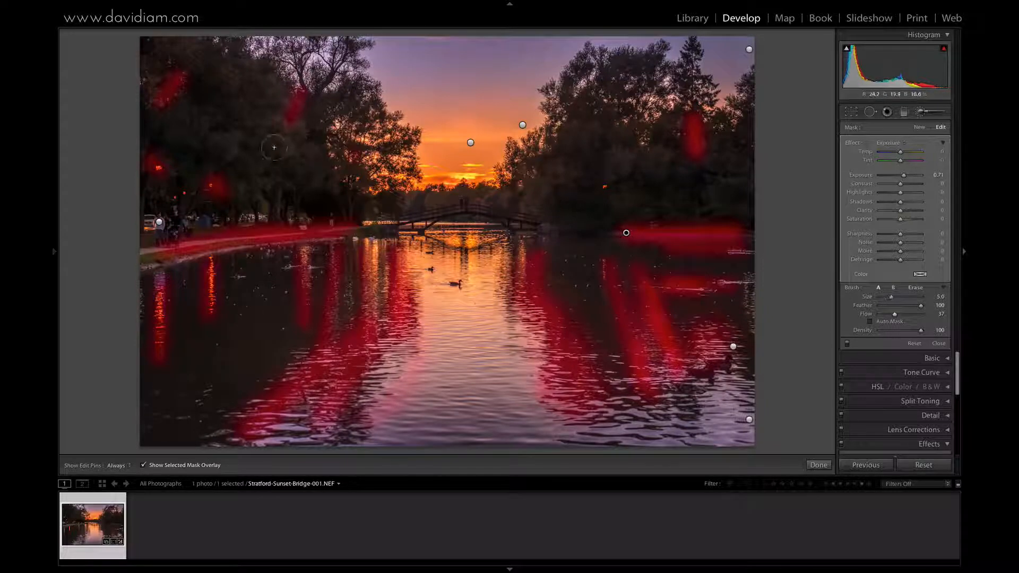
drag(274, 145, 273, 135)
drag(289, 199, 289, 185)
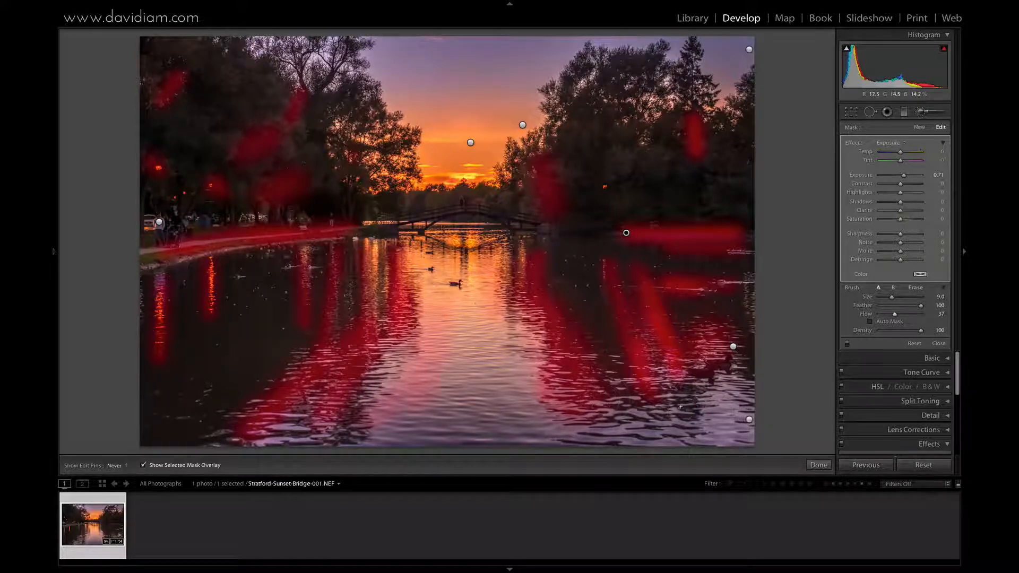
- Hide the mask overlay and set up a new brush adjustment with exposure at -0.71
key(h)
click(919, 127)
click(186, 466)
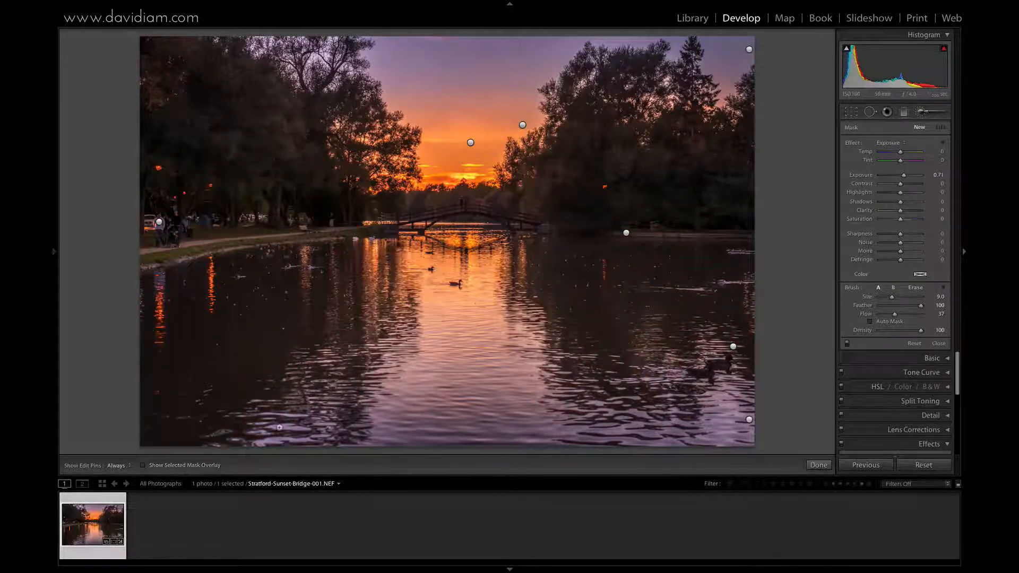
drag(898, 179, 896, 179)
key(h)
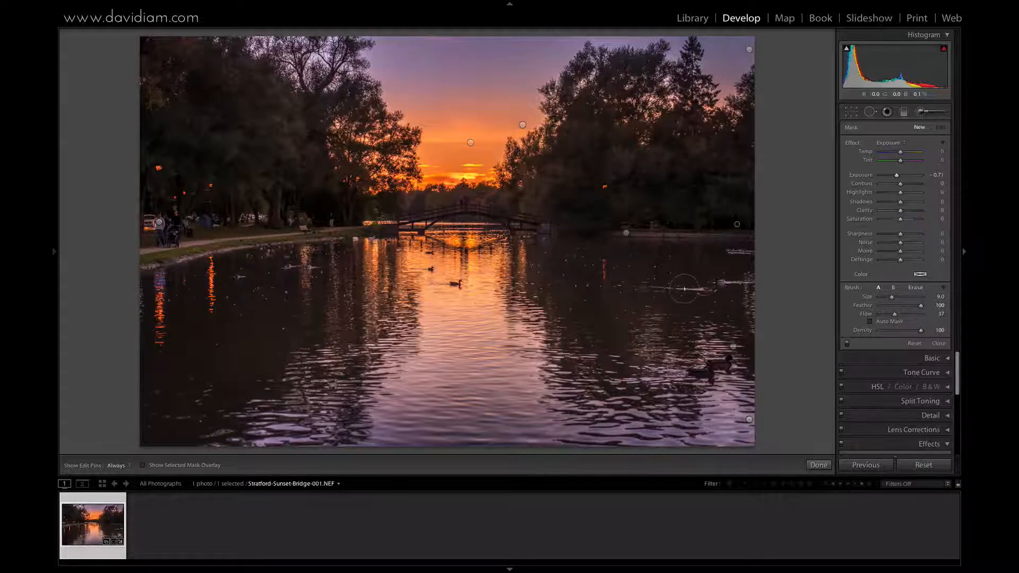
- Brush the darkening adjustment over the shadowed water on both sides of the sunset reflection, using a larger brush
click(674, 268)
scroll(609, 268, up, 5)
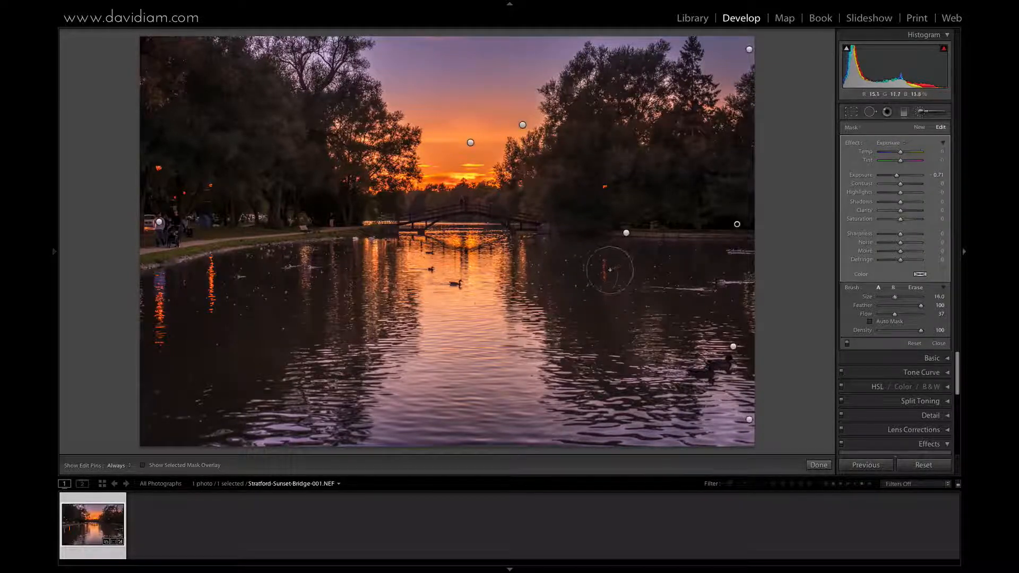
mouse_move(575, 271)
mouse_down()
mouse_move(613, 362)
mouse_move(638, 277)
mouse_move(625, 309)
mouse_move(629, 366)
mouse_move(712, 345)
mouse_move(741, 303)
mouse_move(751, 338)
mouse_up()
mouse_move(361, 292)
mouse_down()
mouse_move(269, 340)
mouse_move(209, 418)
mouse_up()
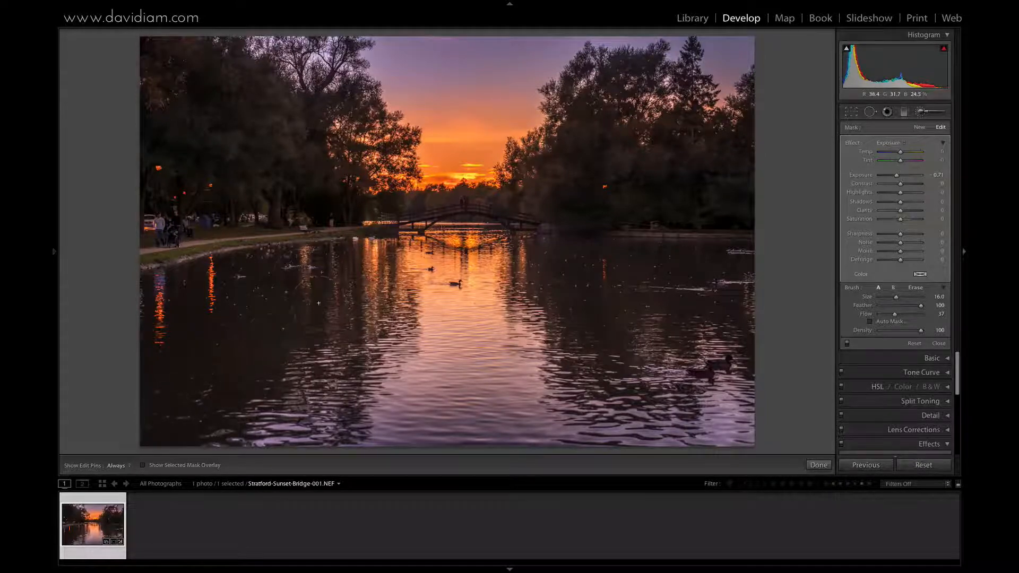
- Extend the darkening up into the trees on both sides and a spot of water right of the reflection, using a smaller brush
drag(263, 292, 340, 172)
scroll(340, 171, down, 6)
drag(356, 130, 297, 104)
drag(202, 73, 193, 75)
drag(585, 132, 559, 148)
drag(587, 334, 589, 344)
key(h)
scroll(348, 302, up, 4)
key(h)
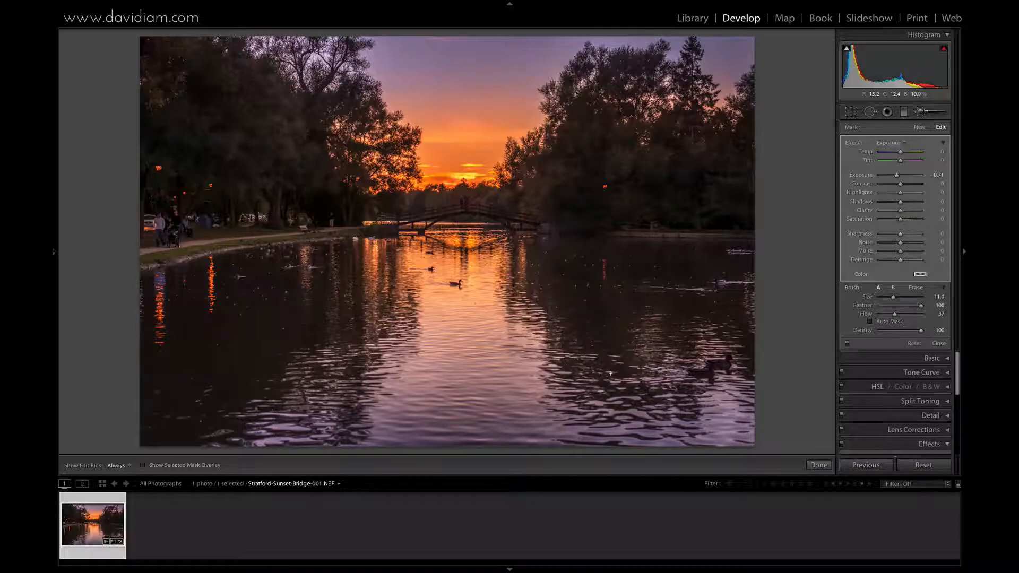
- Close the adjustment brush and collapse the Effects settings
key(h)
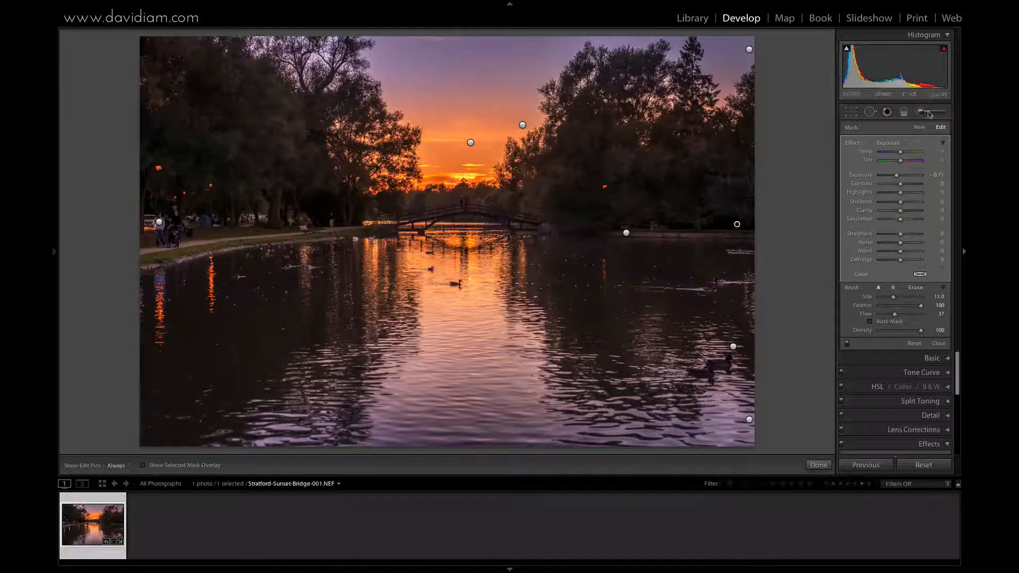
click(922, 113)
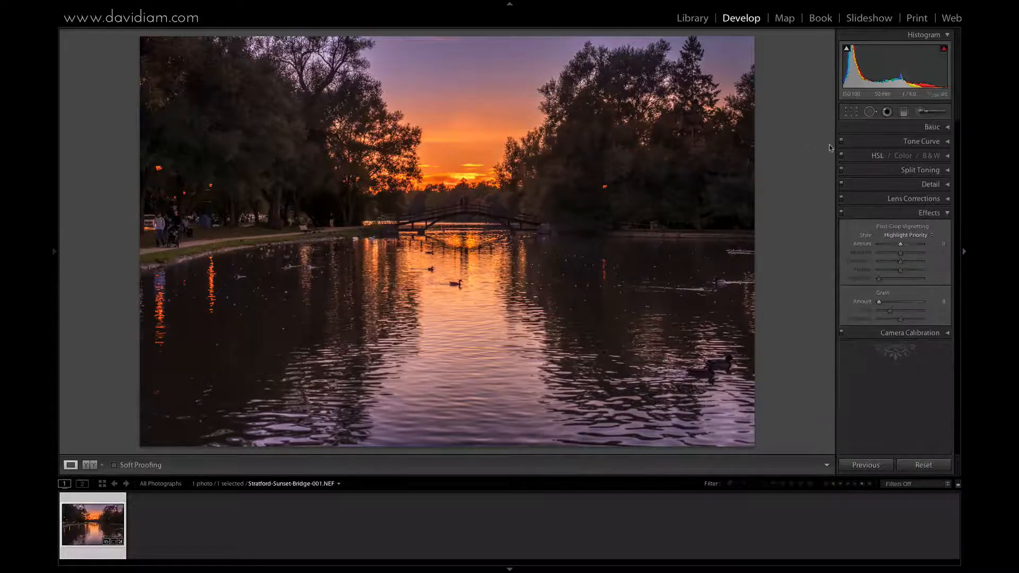
click(947, 213)
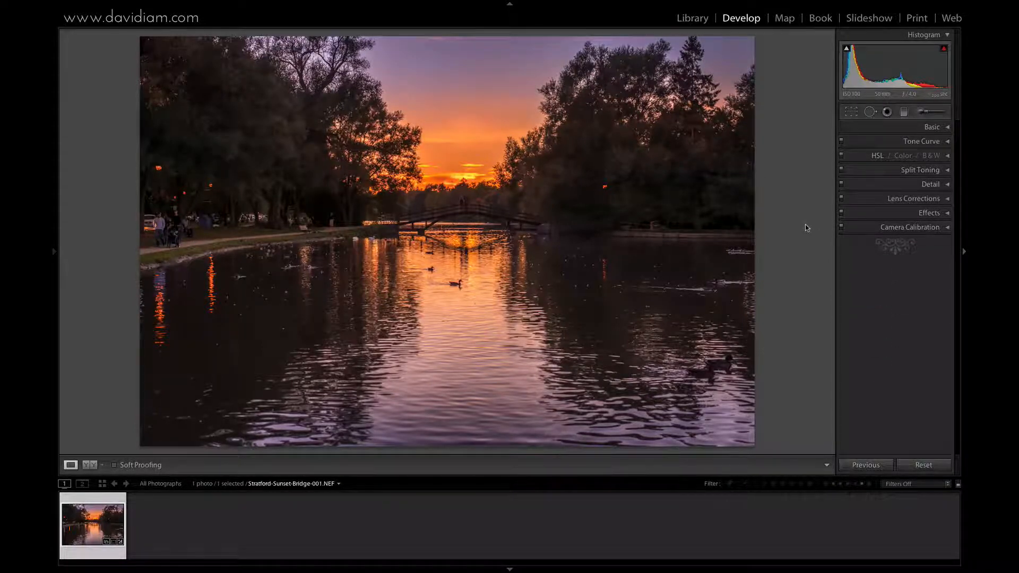
- Compare the finished sunset photo with its unedited version twice, ending on the edited view
key(backslash)
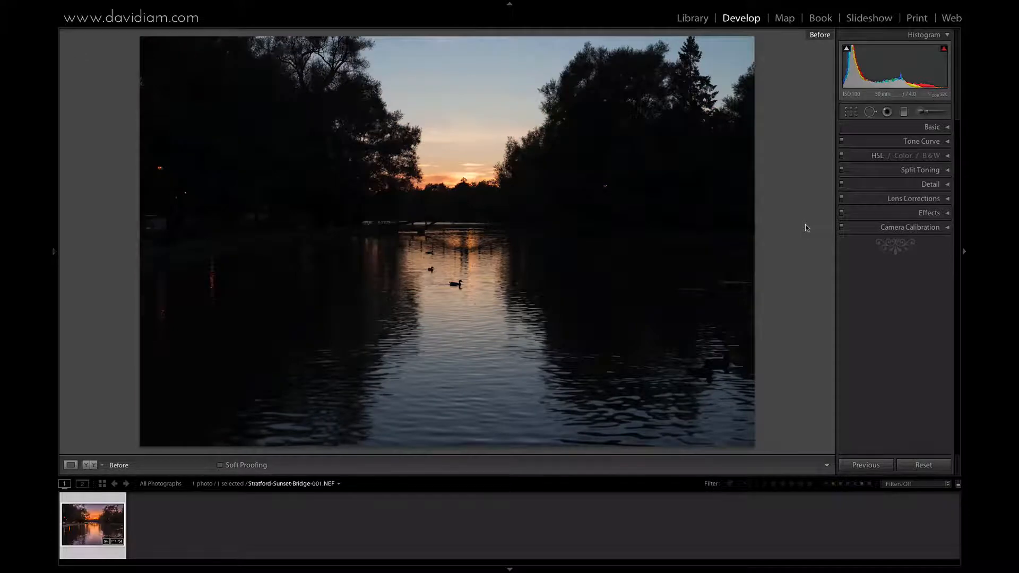
key(backslash)
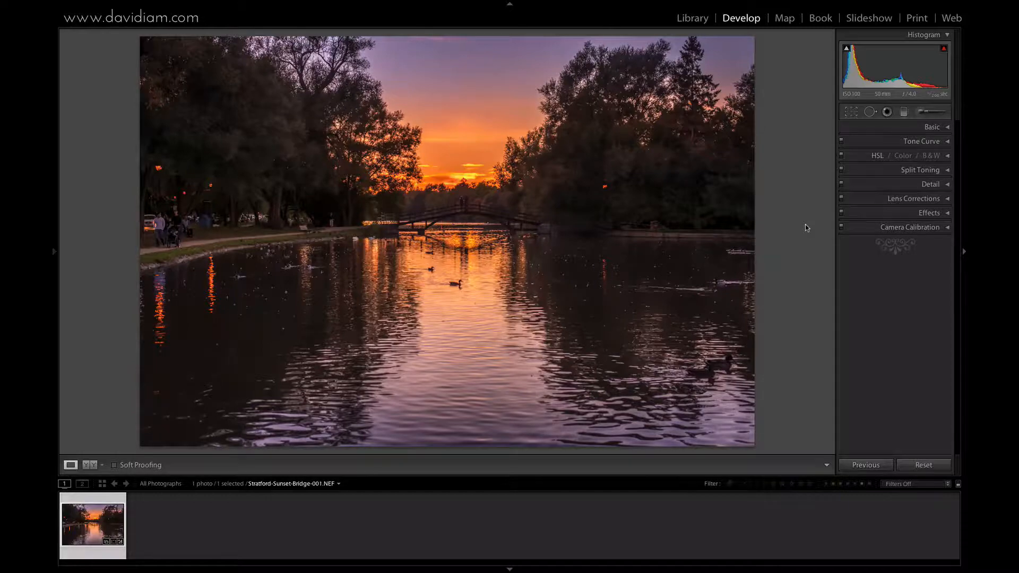
key(backslash)
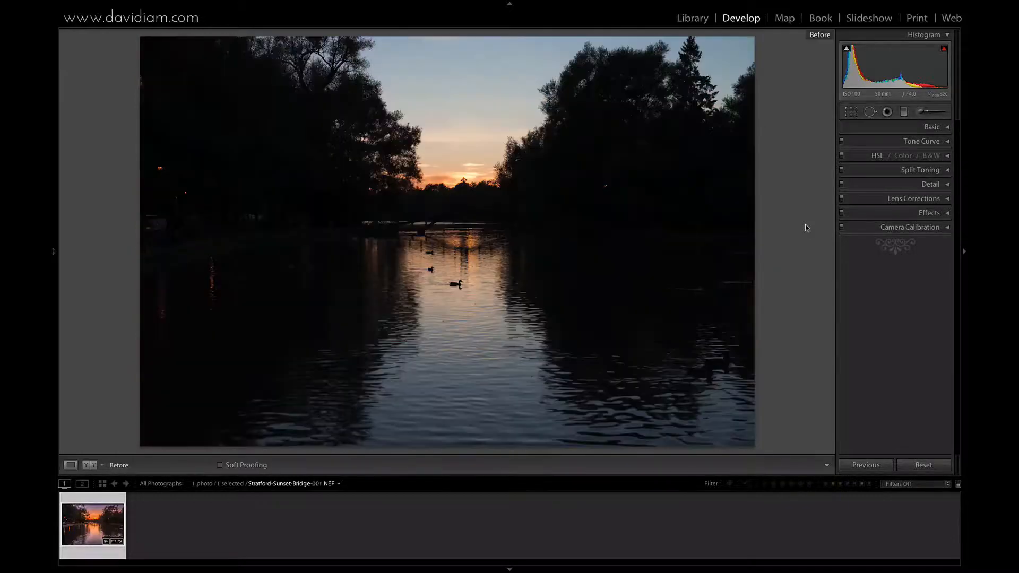
key(backslash)
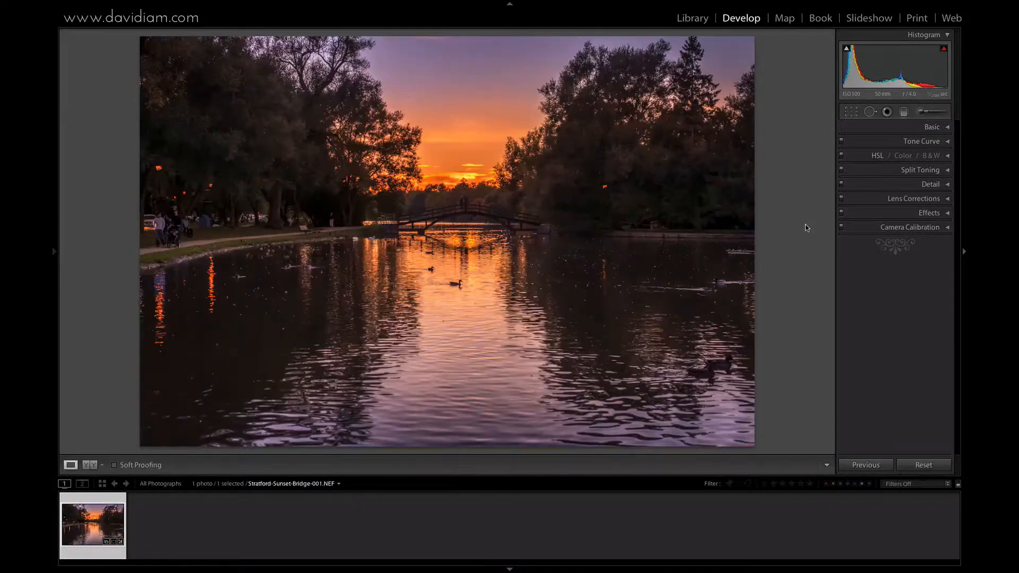